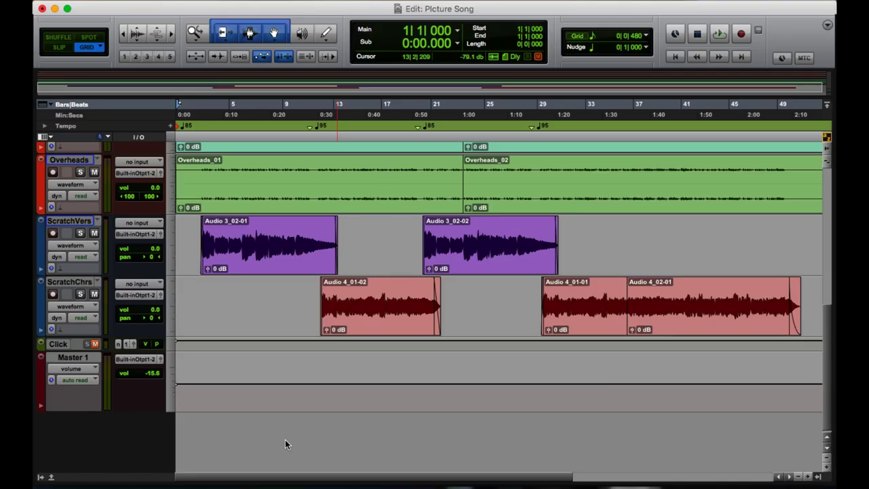
Zoom the timeline out to about 4:20 wide, then back in to show the whole song.
key("r")
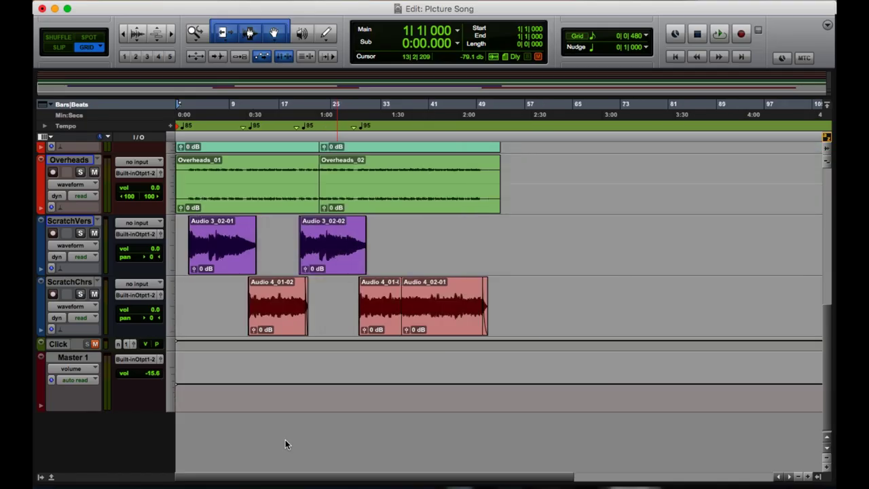
key("t")
key("t")
key("r")
key("r")
key("t")
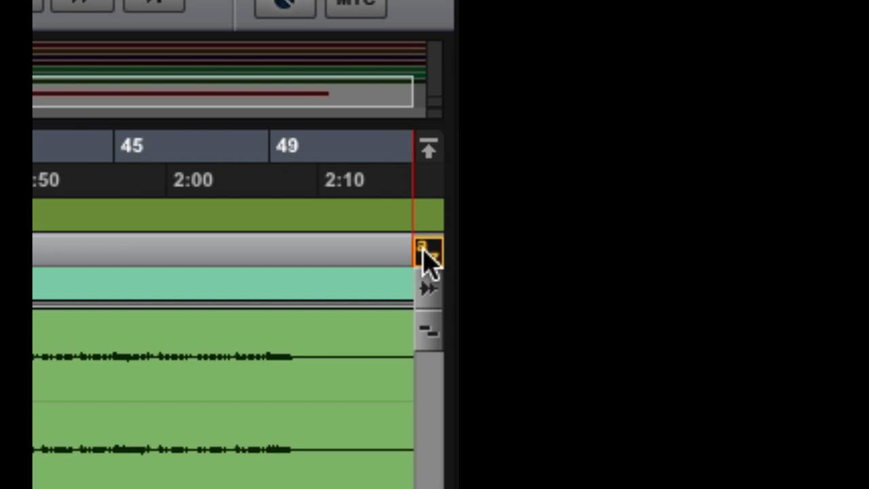
Toggle the demonstrated edit-window option off and back on twice.
left_click(429, 252)
left_click(429, 255)
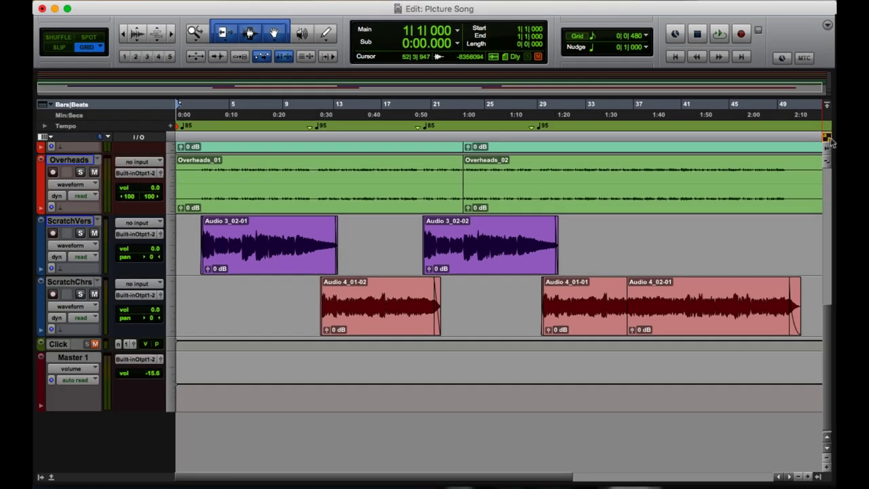
left_click(827, 139)
left_click(828, 139)
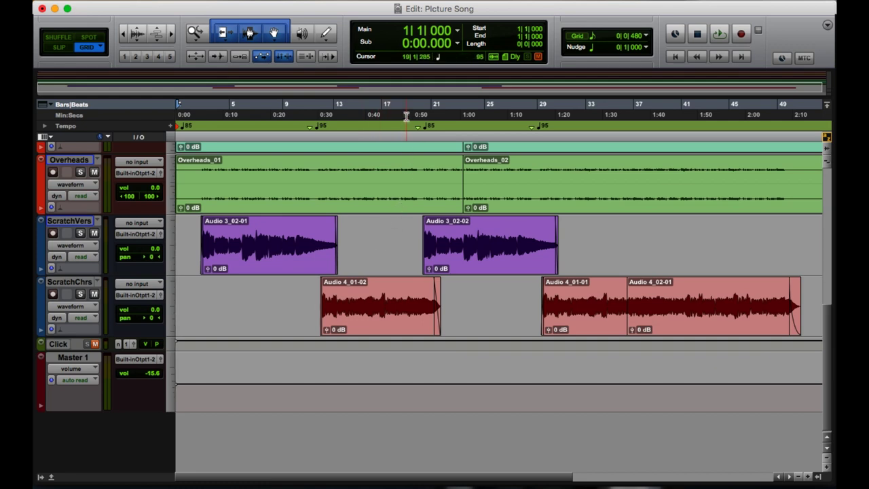
Place the insertion point at bar 19, session start, then 16|2, and play briefly from about 0:38.8.
left_click(408, 113)
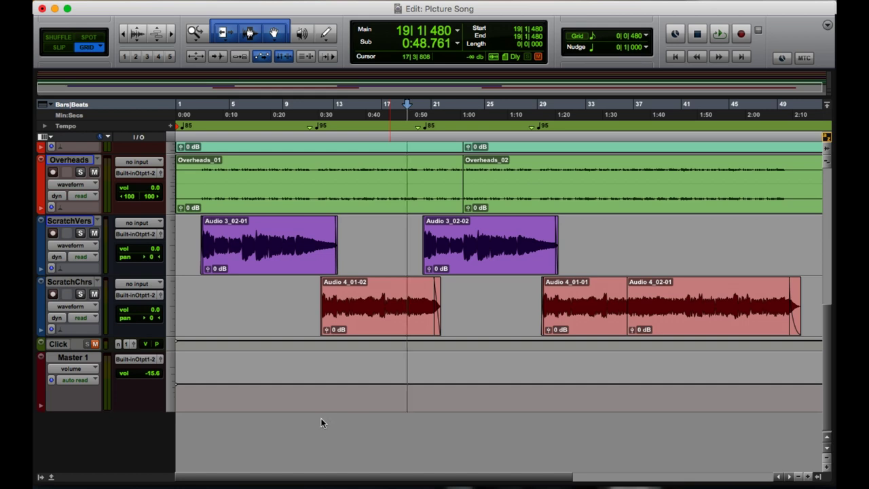
key("Return")
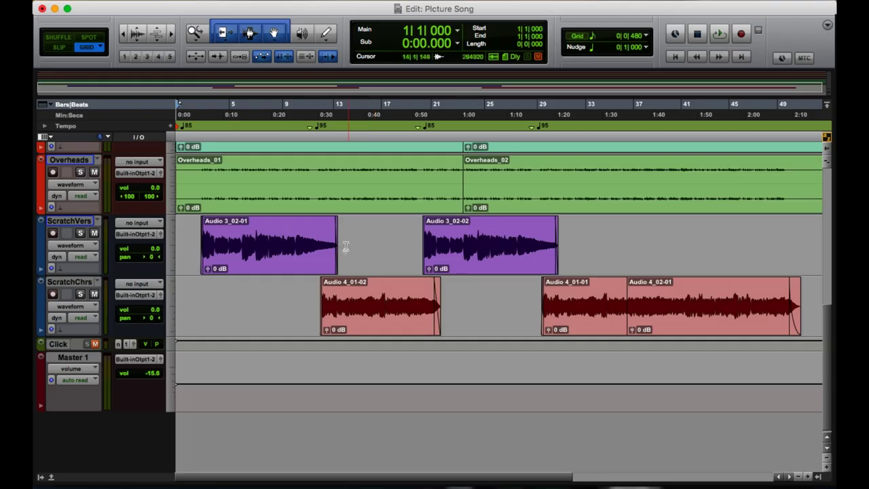
left_click(373, 225)
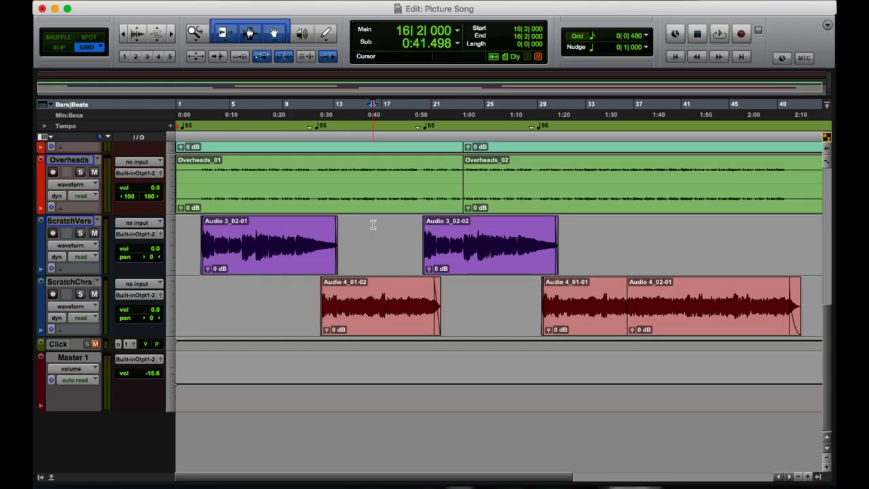
key("t")
key("t")
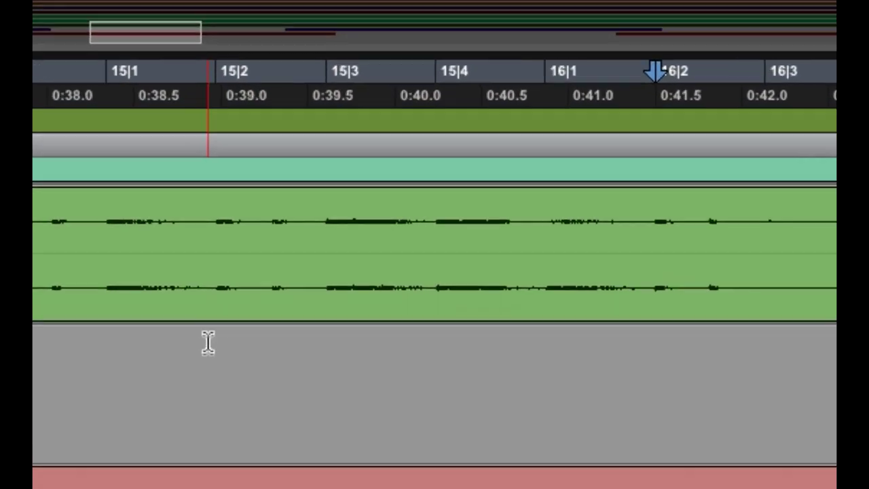
left_click(215, 350)
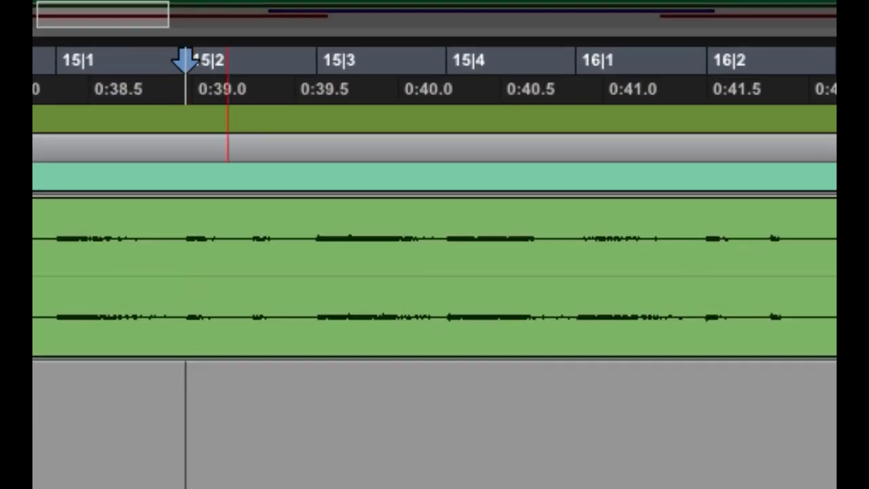
key("space")
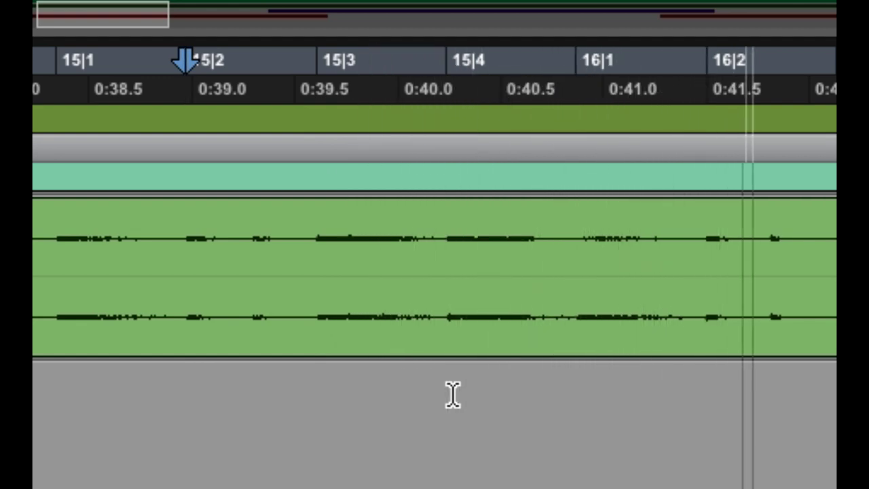
key("space")
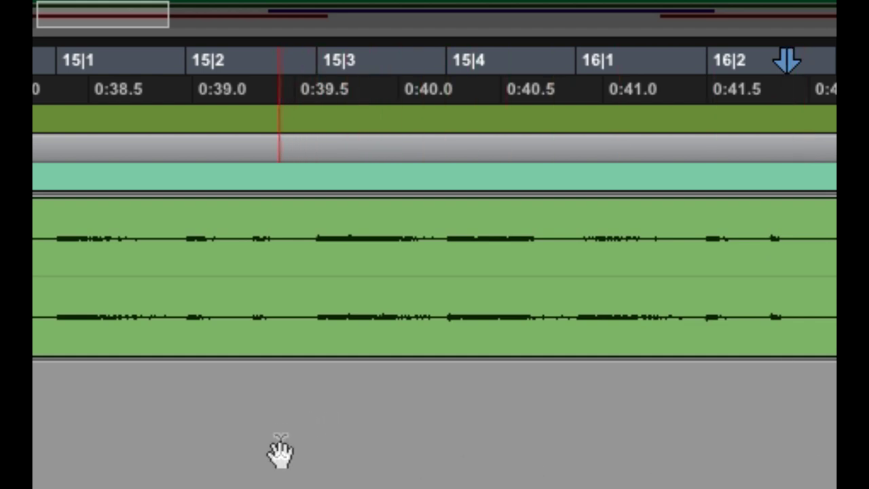
Show 0:26–0:56, set the insertion point at 11|4|480 in ScratchVers, and play from there.
left_click(268, 391)
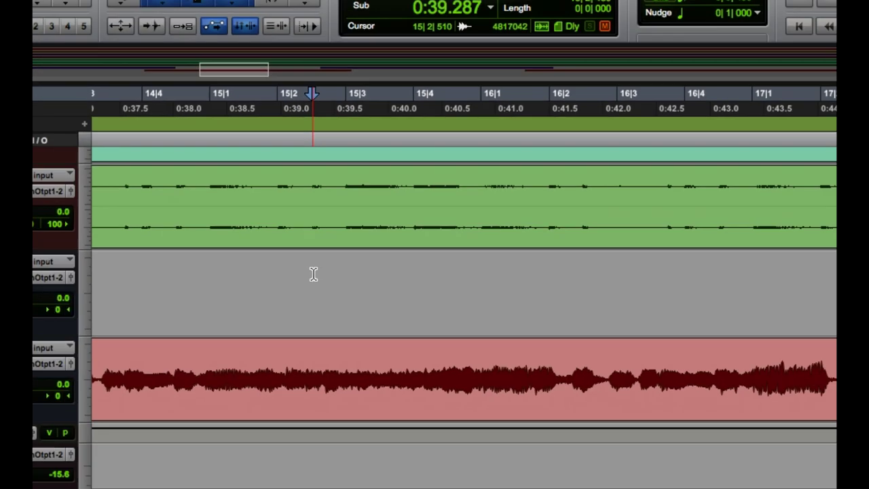
key("super+bracketleft")
key("super+bracketleft")
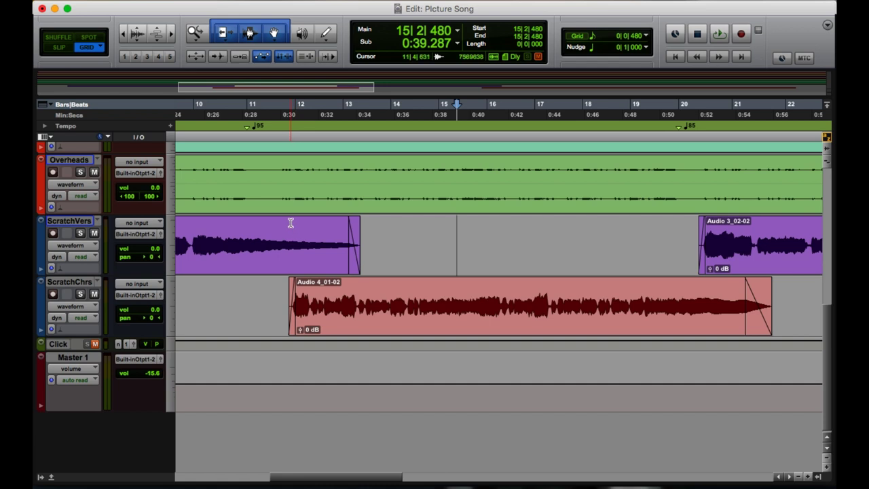
left_click(291, 223)
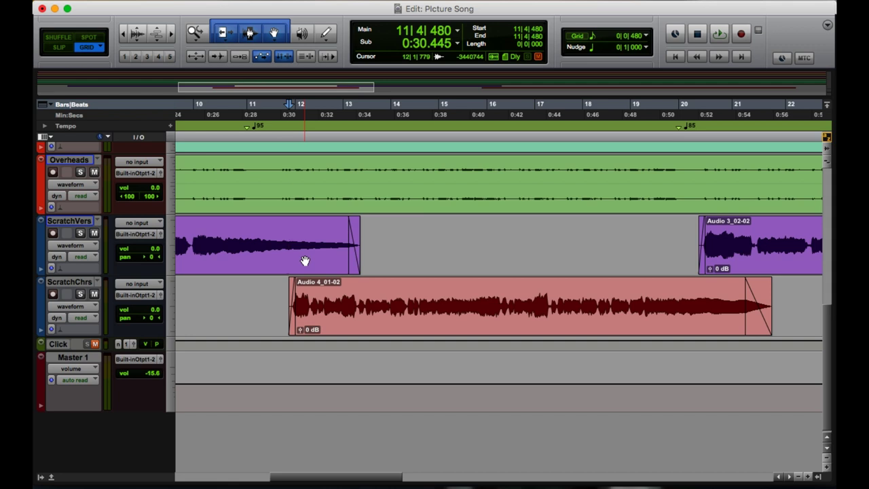
key("super+bracketright")
key("super+bracketright")
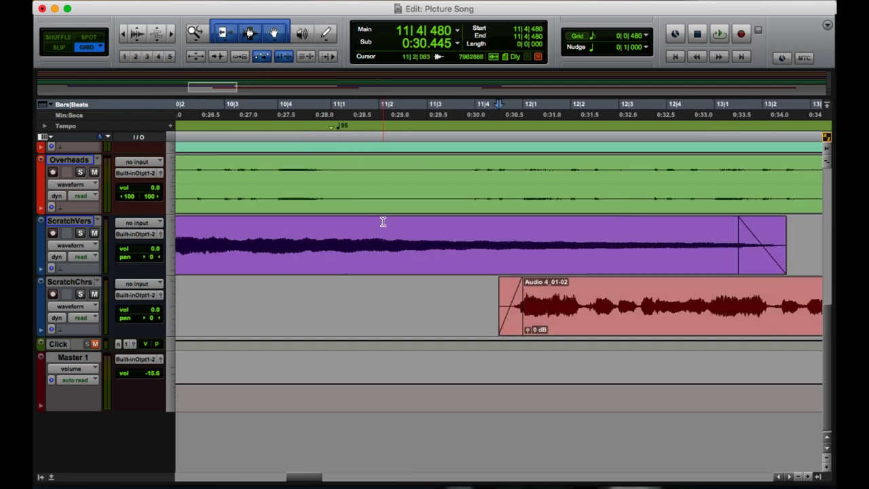
key("space")
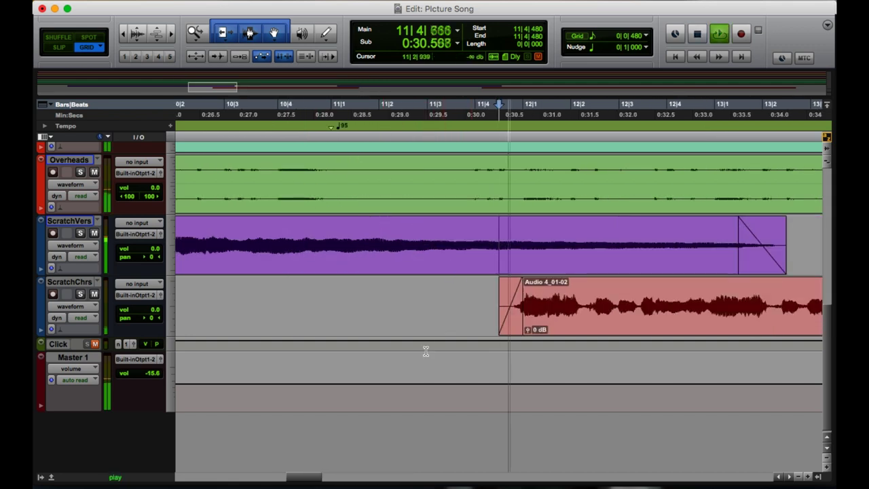
key("space")
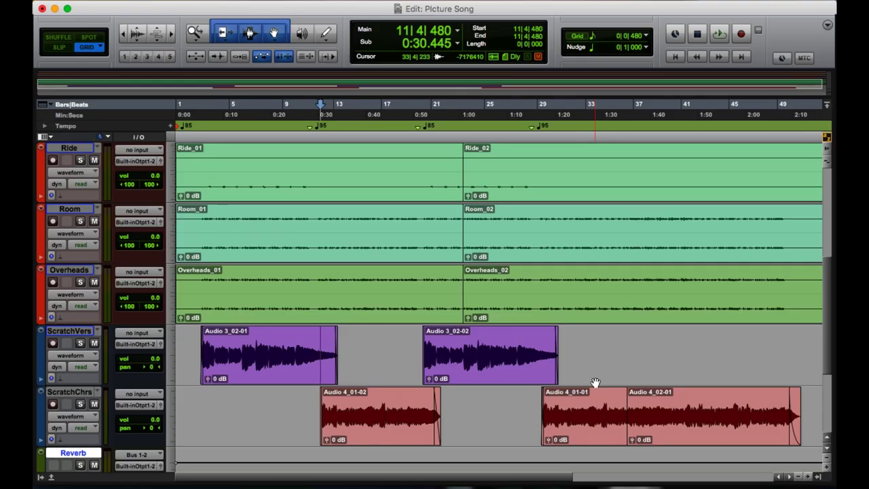
Switch to the Mix window with Cmd+=, solo the Snare track and play it briefly.
key("super+equal")
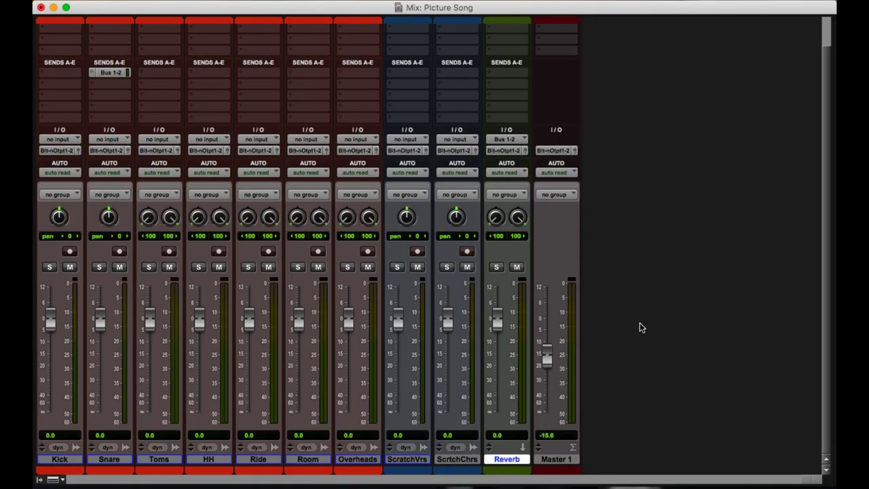
left_click(99, 267)
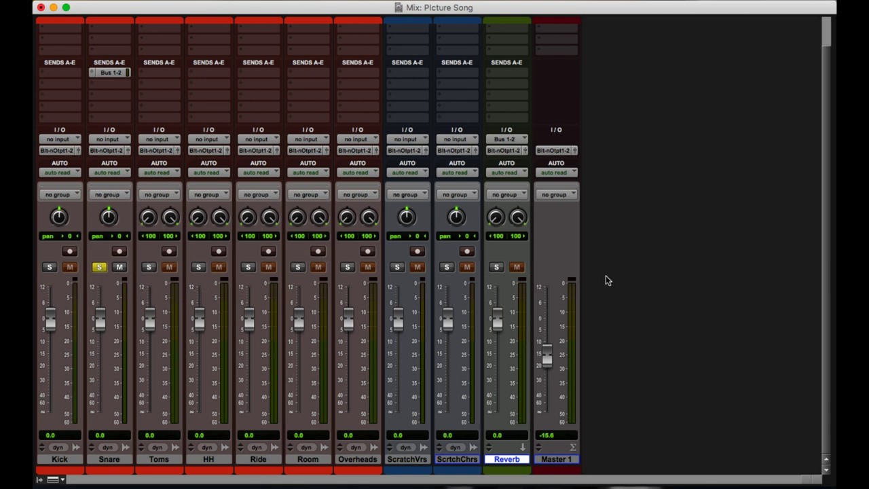
key("space")
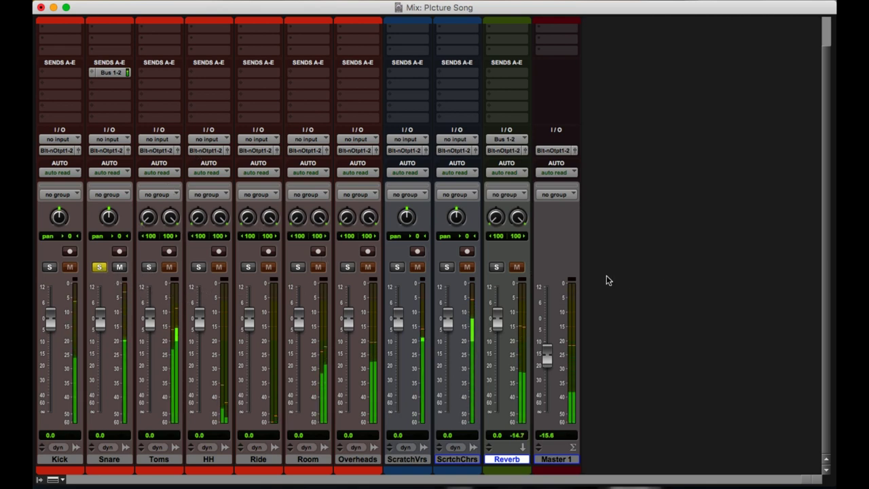
key("space")
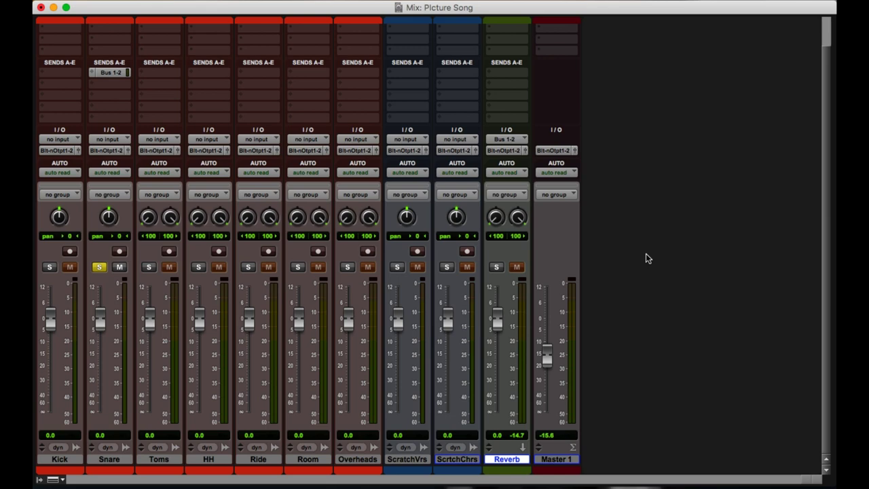
scroll(645, 253, "up", 2)
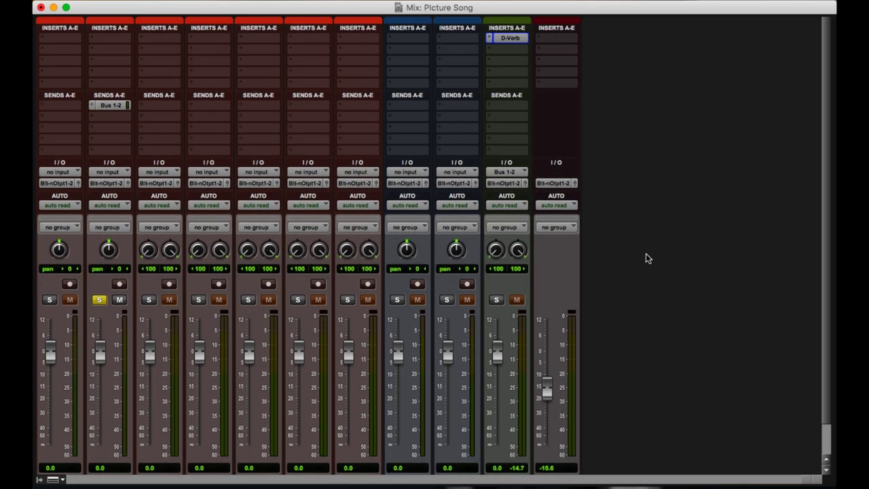
scroll(646, 254, "down", 2)
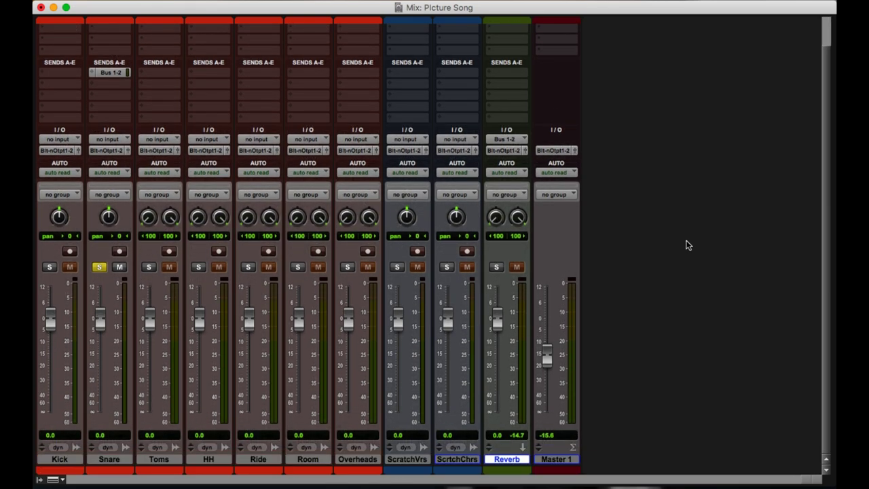
Solo and unsolo the Reverb track, then make Reverb solo safe and stop playback.
left_click(497, 268)
left_click(496, 267)
left_click(497, 267, "super")
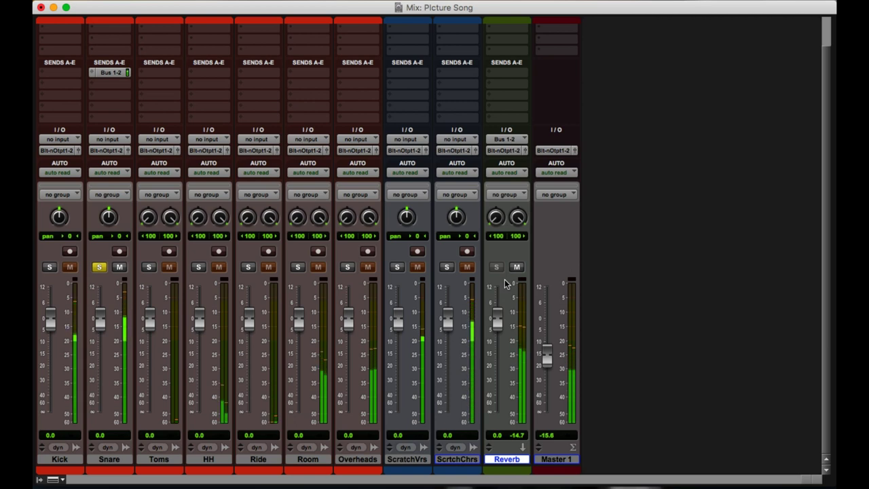
key("space")
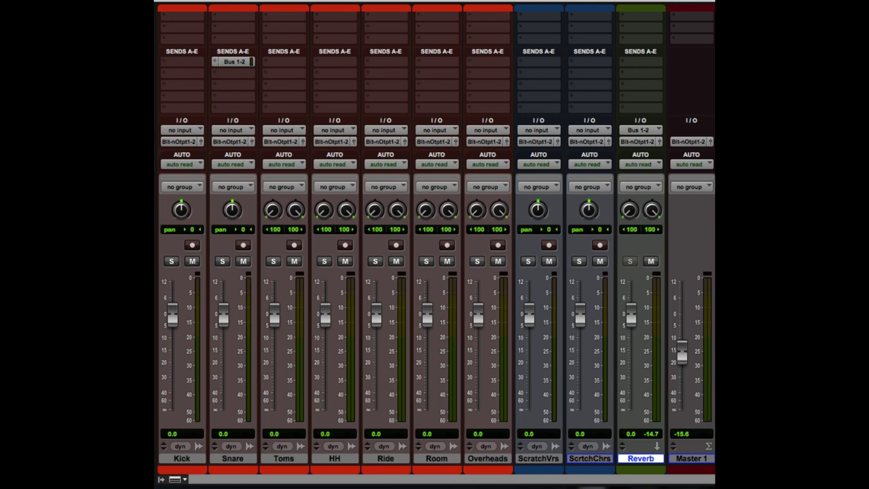
left_click(185, 142)
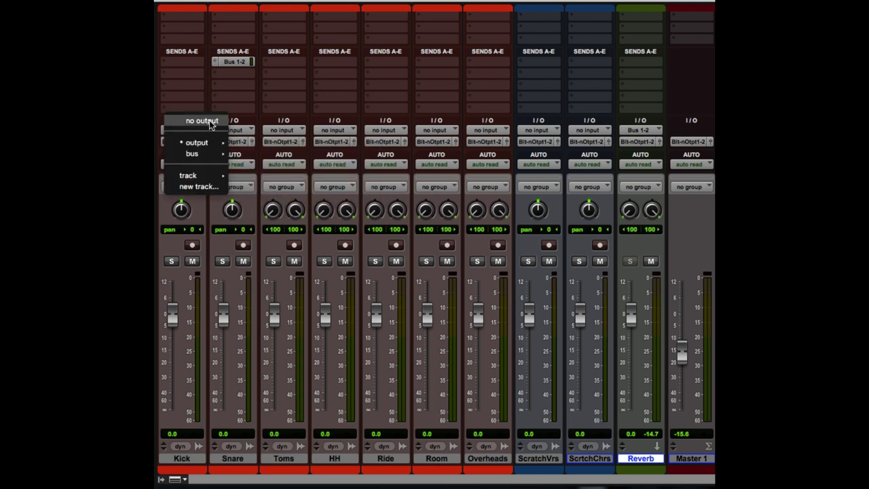
left_click(210, 122, "alt")
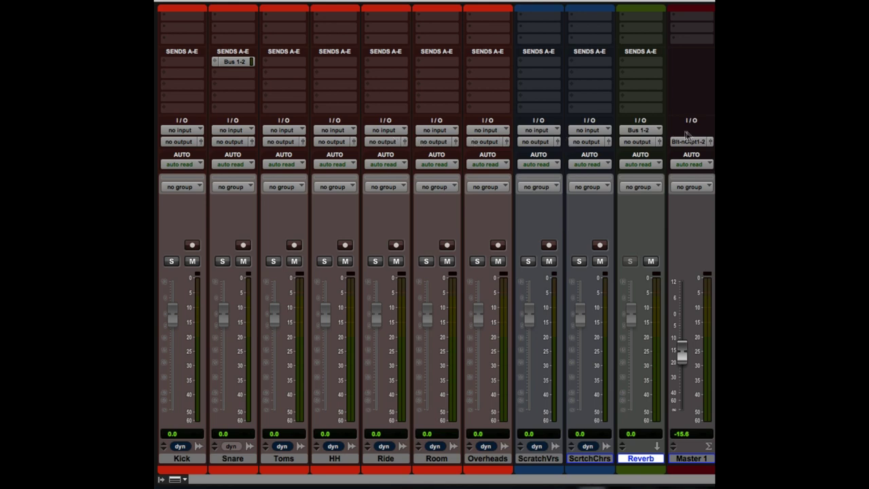
key("ctrl+z")
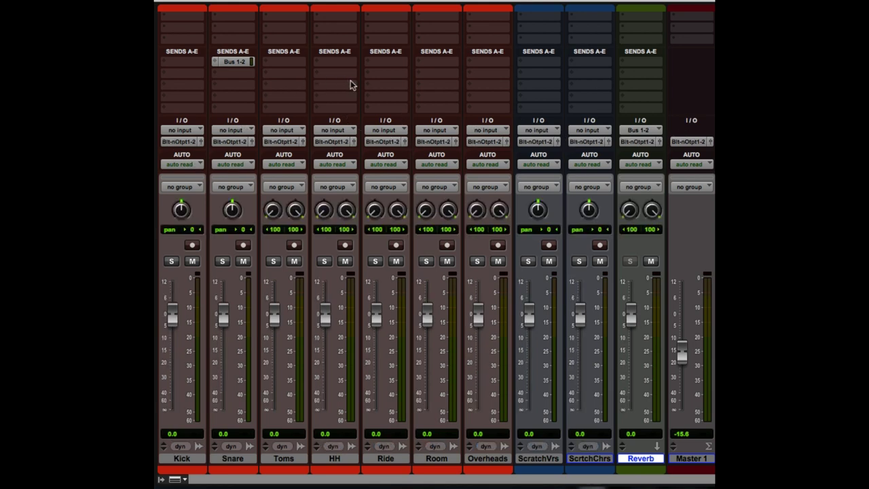
left_click(183, 76)
mouse_move(217, 110)
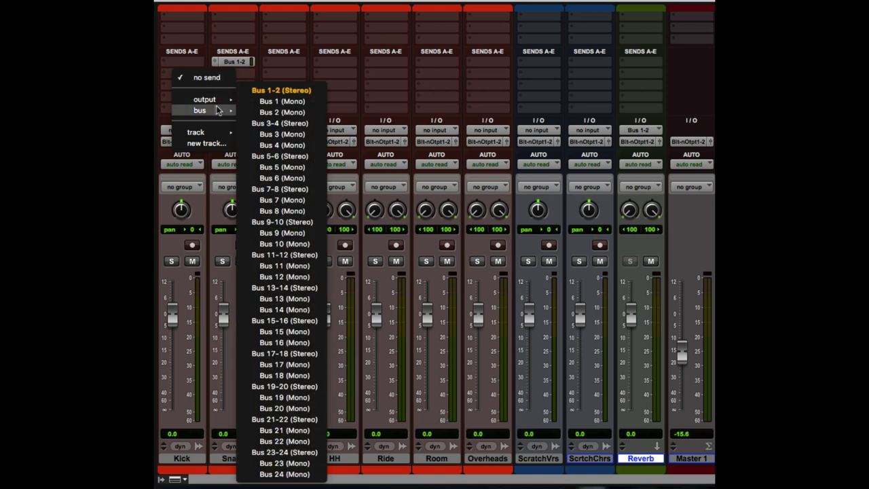
left_click(269, 124, "alt")
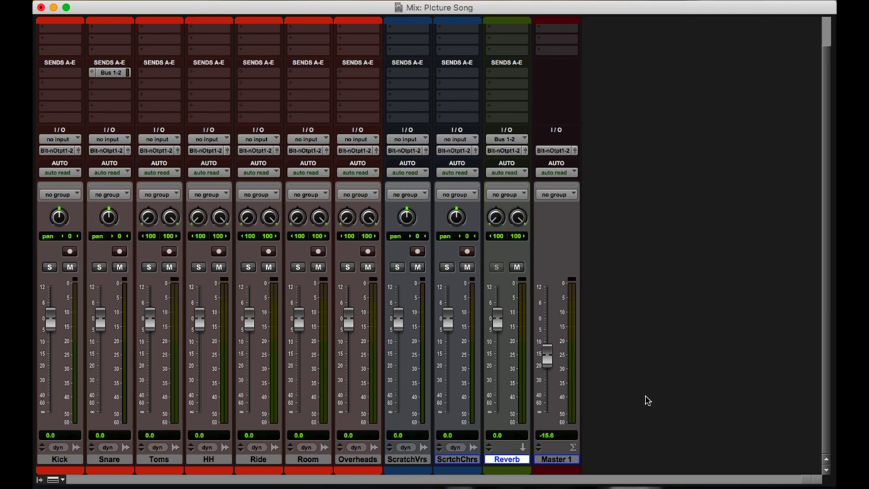
Select Toms through Room and set their input to Bus 3-4.
left_click(163, 459)
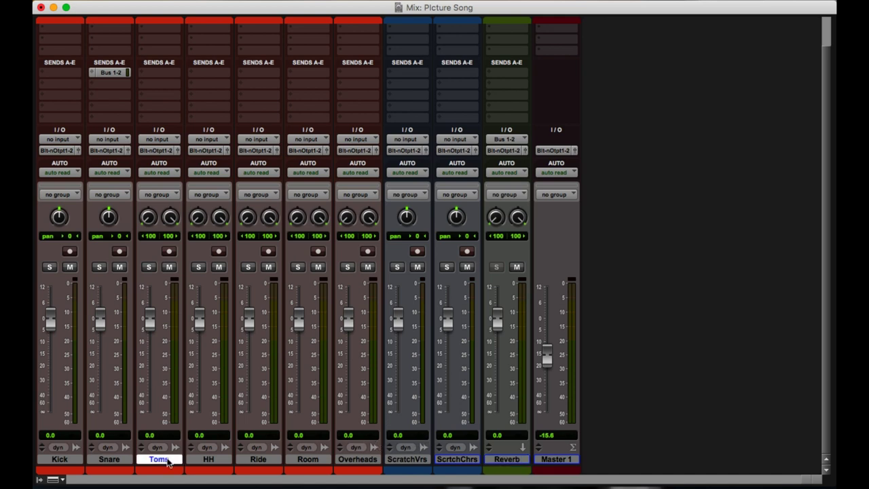
left_click(309, 462, "shift")
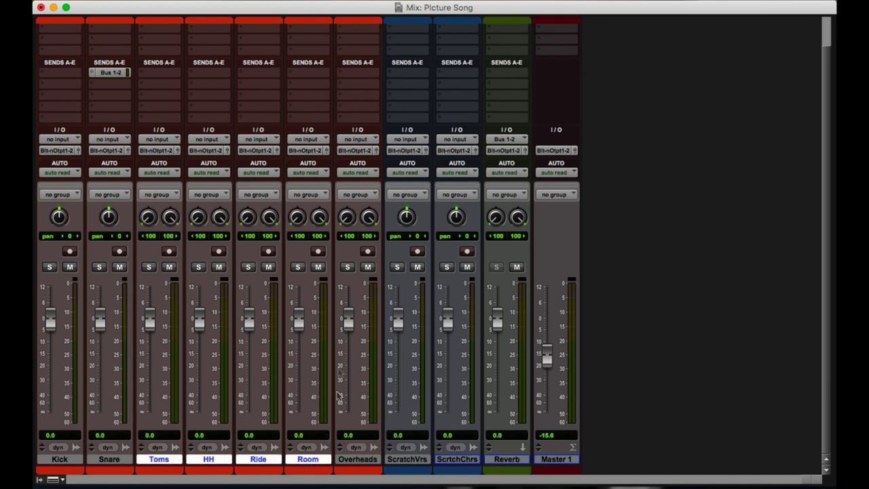
left_click(173, 141)
mouse_move(183, 176)
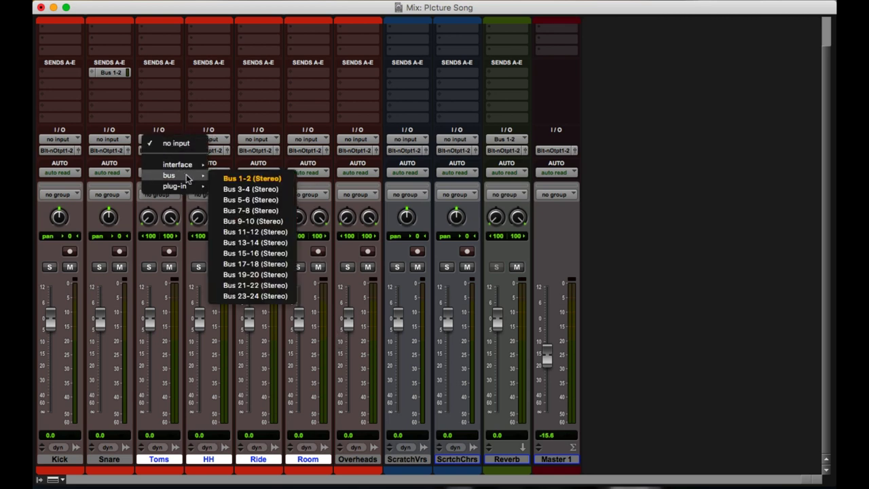
left_click(245, 190, "alt+shift")
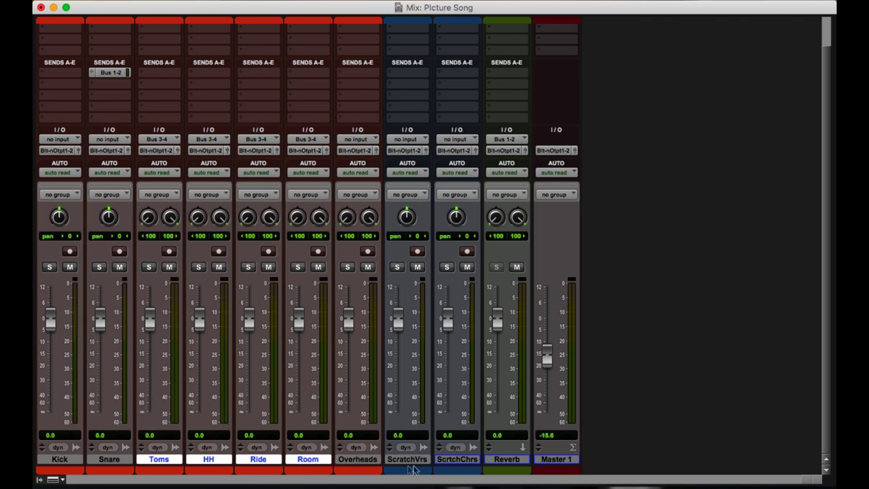
Insert a Dyn3 Compressor/Limiter on the Toms and HH channels and close the plug-in window.
scroll(162, 40, "up", 2)
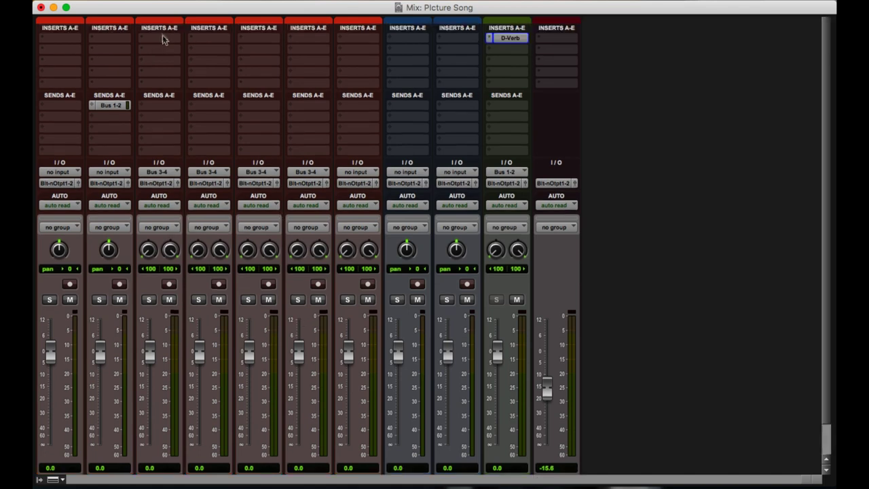
left_click(174, 39)
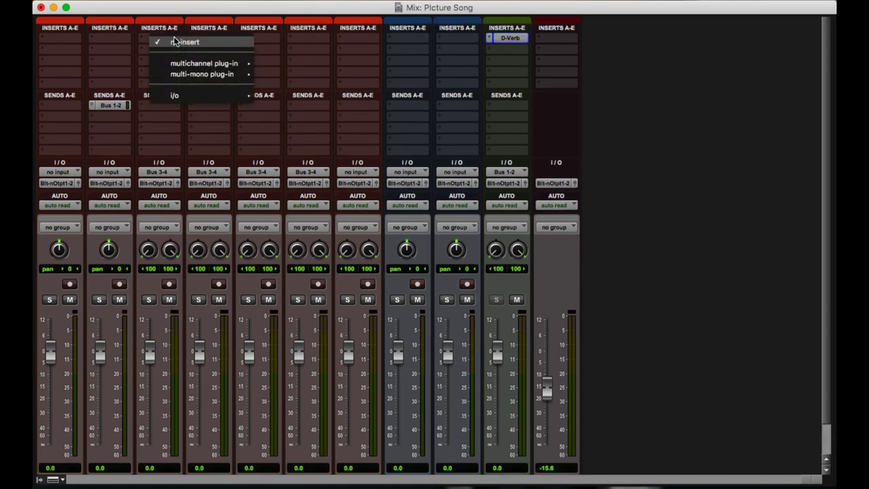
mouse_move(233, 64)
mouse_move(310, 77)
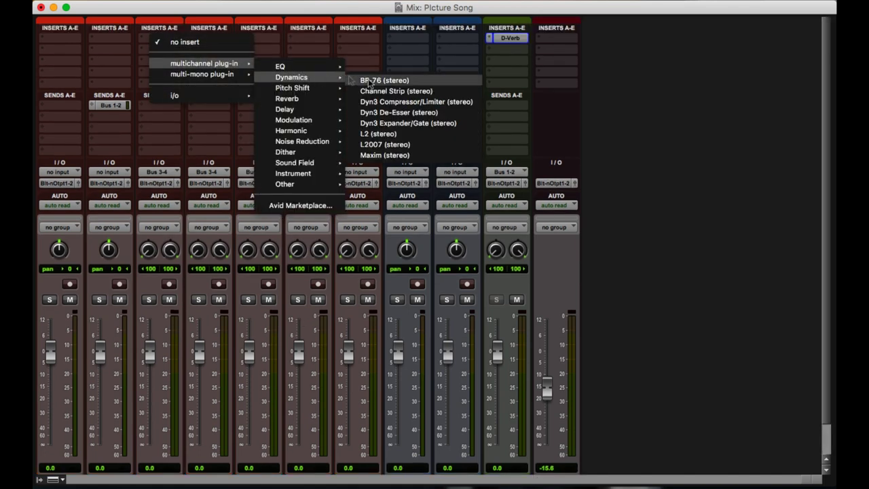
left_click(404, 101)
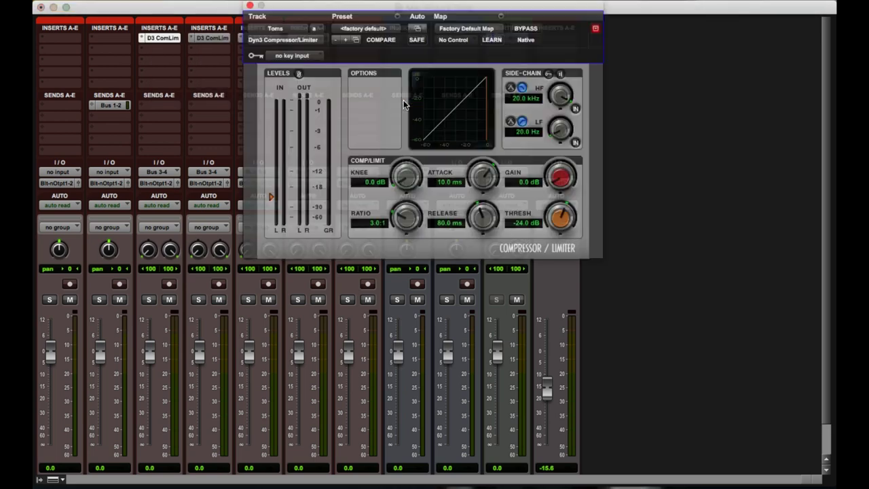
left_click(250, 7)
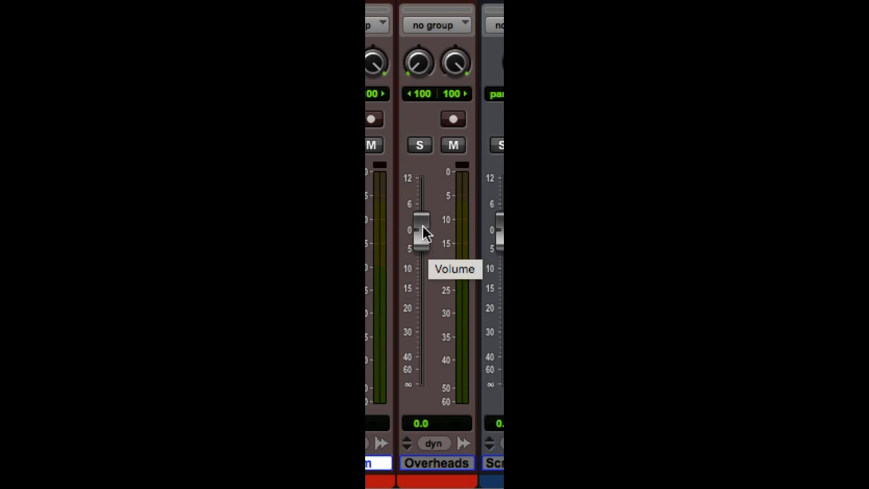
Set the Overheads fader to about -3.9 dB, then switch back to the Edit window.
mouse_move(422, 225)
left_mouse_down()
mouse_move(422, 250)
mouse_move(428, 238)
left_mouse_up()
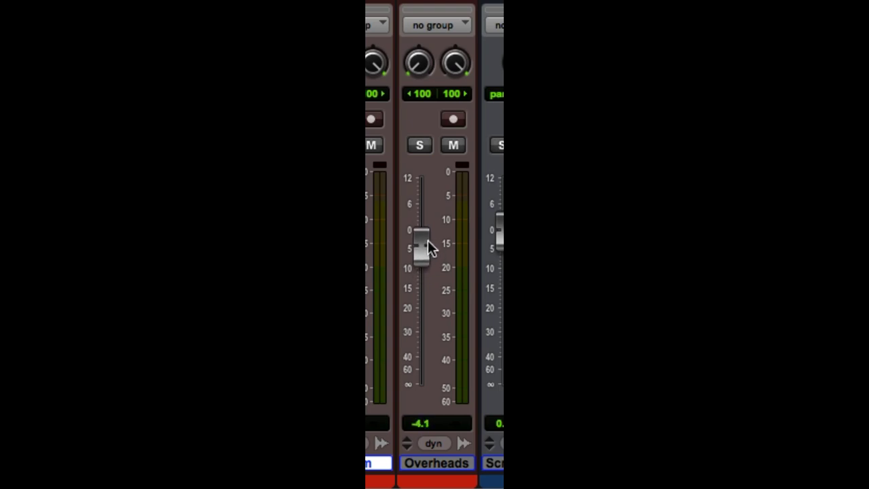
left_click_drag(428, 241, 427, 239)
left_click_drag(427, 273, 433, 252)
left_click_drag(420, 246, 425, 213)
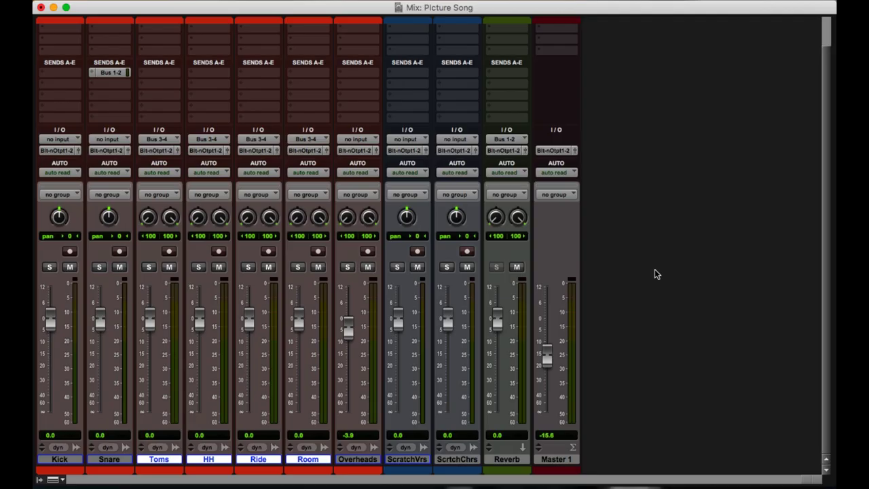
key("super+equal")
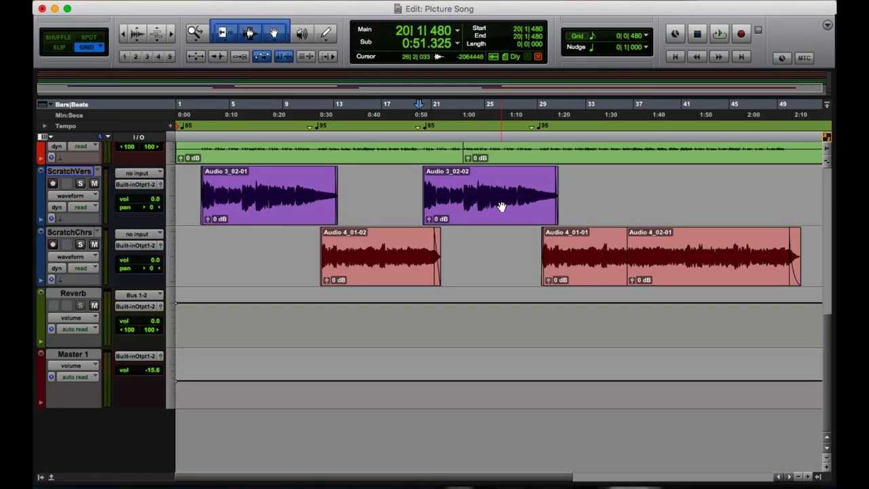
Select Audio 3_02-02, zoom in, and nudge it with +/- until it starts at 19|4|480.
left_click(500, 206)
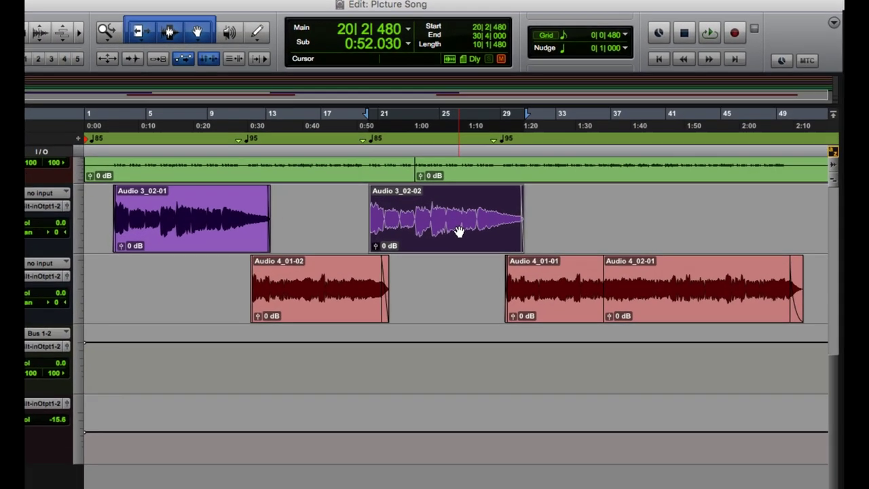
key("super+bracketright")
key("super+bracketright")
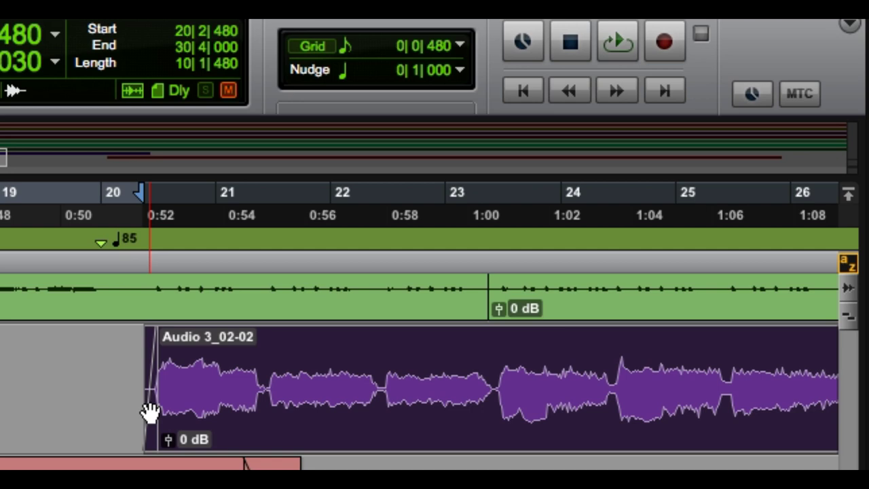
left_click(341, 238)
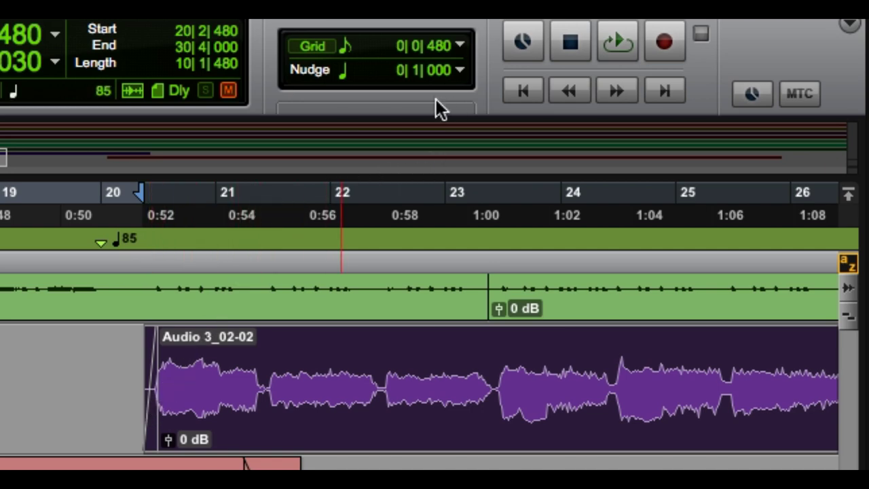
key("KP_Add")
key("KP_Subtract")
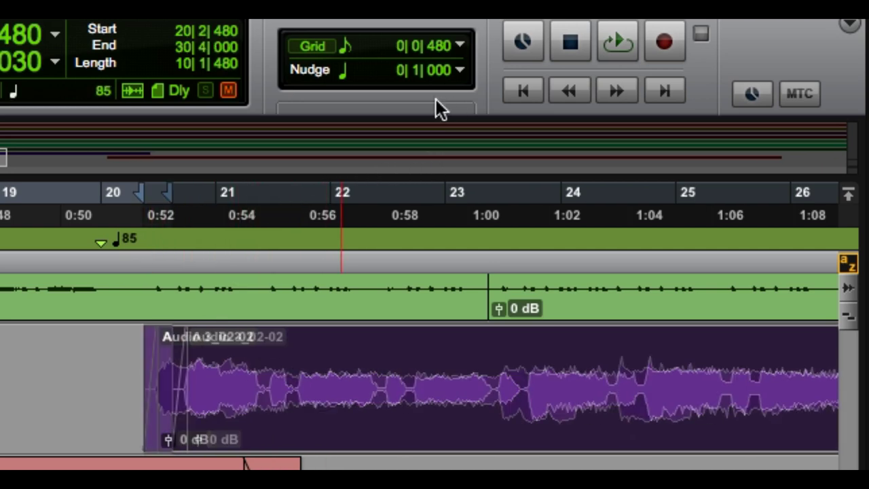
key("KP_Subtract")
key("KP_Subtract")
key("KP_Subtract")
key("KP_Add")
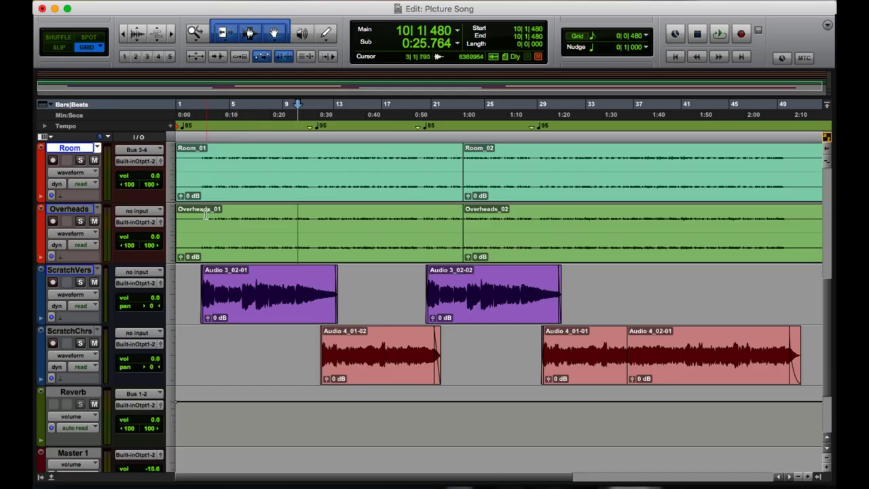
Trim the Overheads clip's start to bar 3.
key("a")
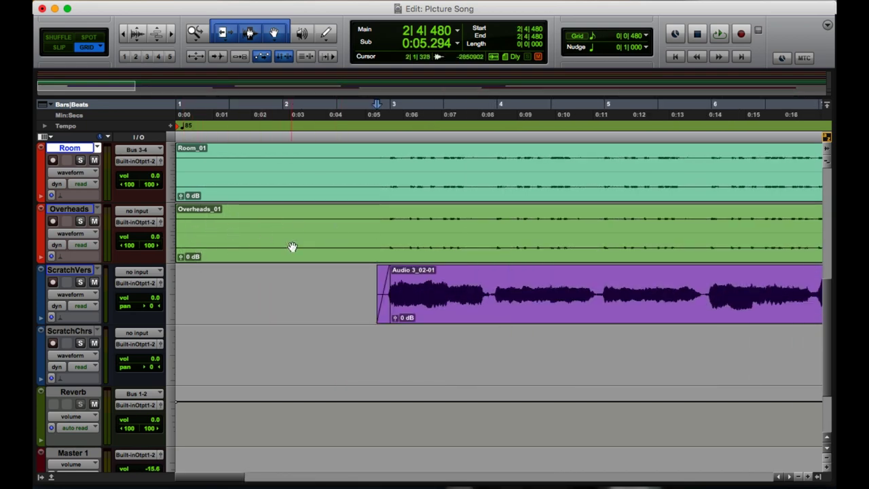
key("1")
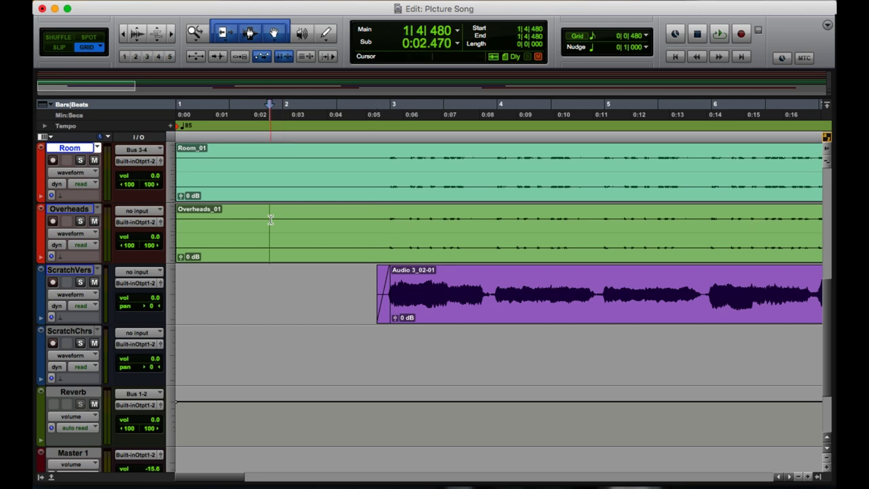
key("2")
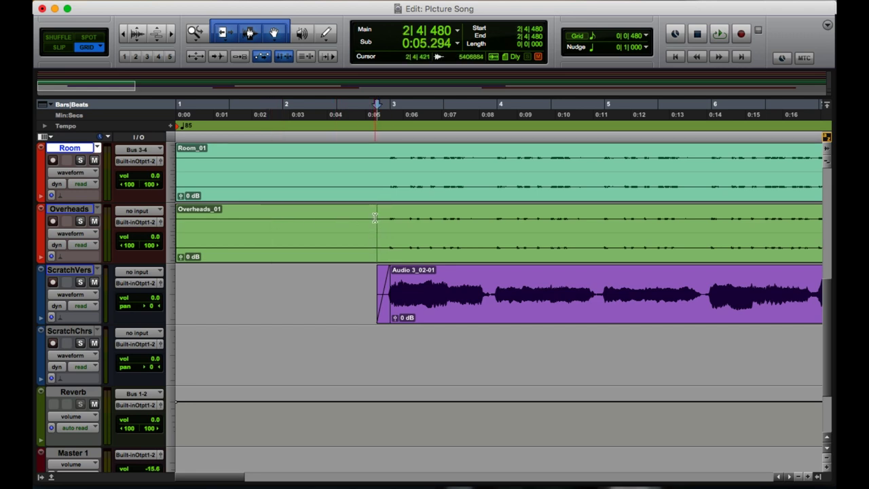
left_click(382, 220)
key("a")
Trim the Overheads clip's end to bar 52.
scroll(346, 212, "right", 15)
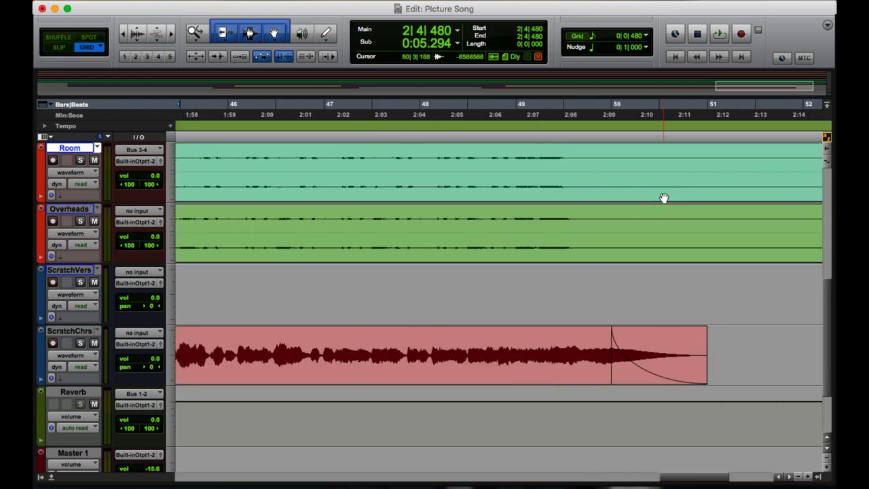
scroll(663, 196, "right", 10)
scroll(604, 205, "left", 9)
scroll(604, 205, "right", 4)
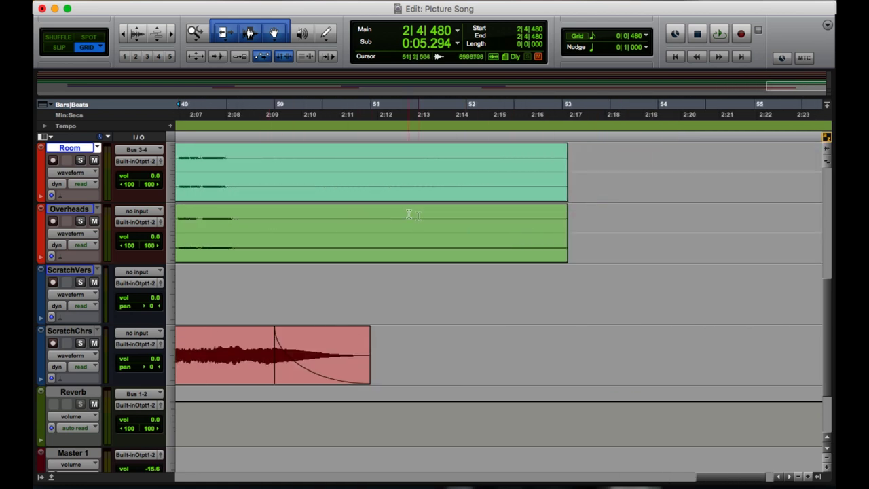
left_click(465, 219)
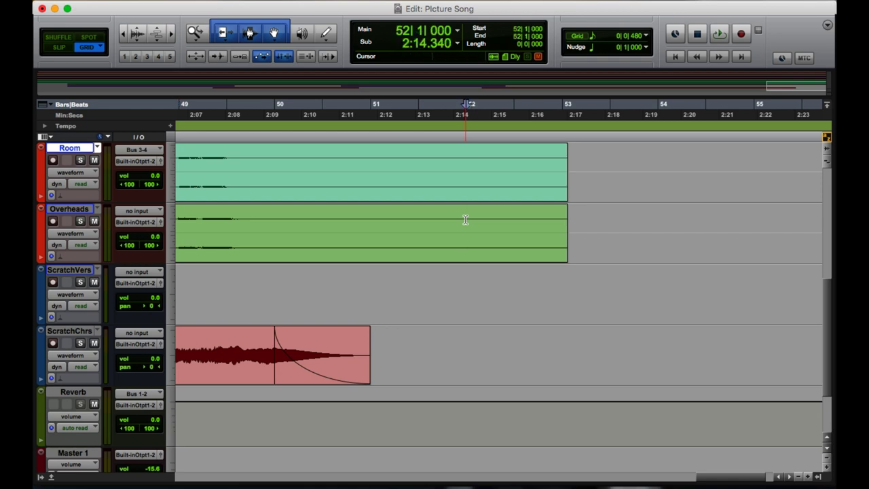
key("s")
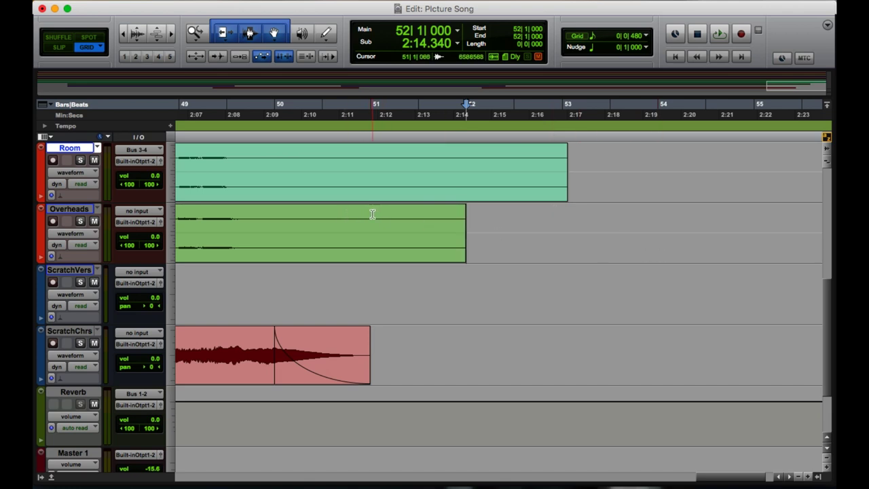
Create a fade-out on the Overheads clip from bar 51 to its end, then select it.
left_click(371, 214)
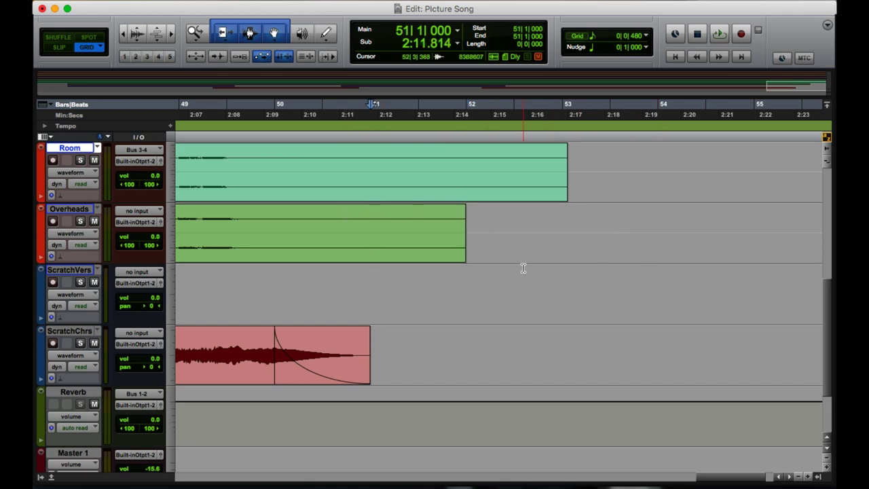
key("g")
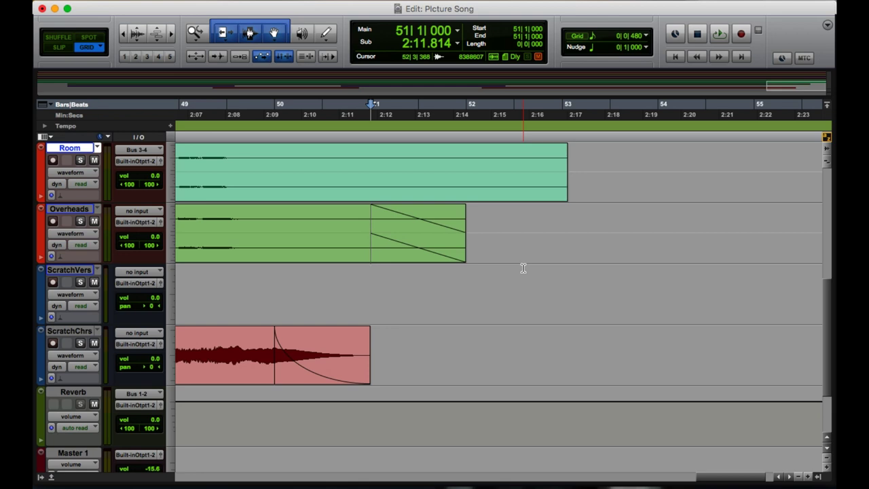
left_click(422, 257)
In the Fades dialog, set the Overheads fade-out to Equal Gain with a fast-dropping preset curve.
double_click(423, 257)
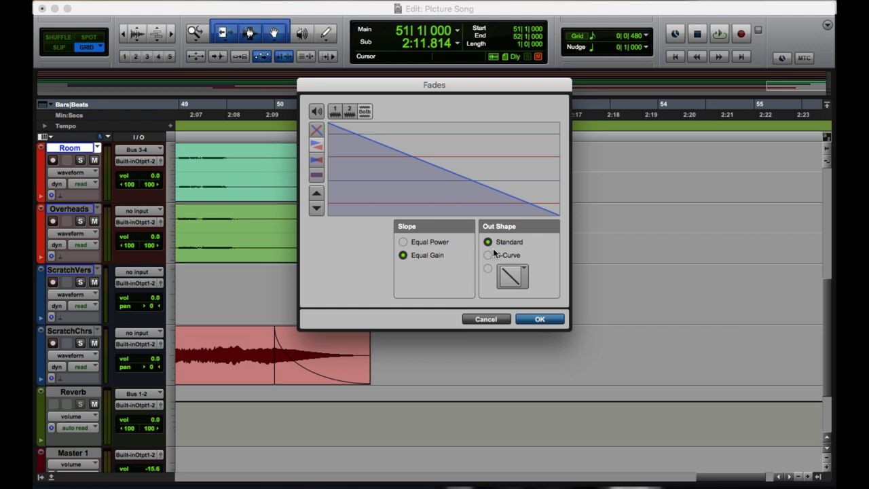
left_click(404, 243)
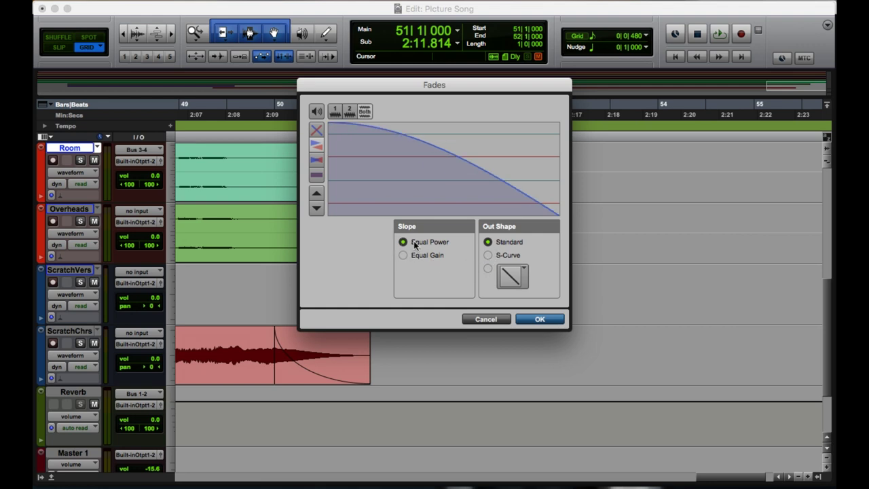
left_click(486, 255)
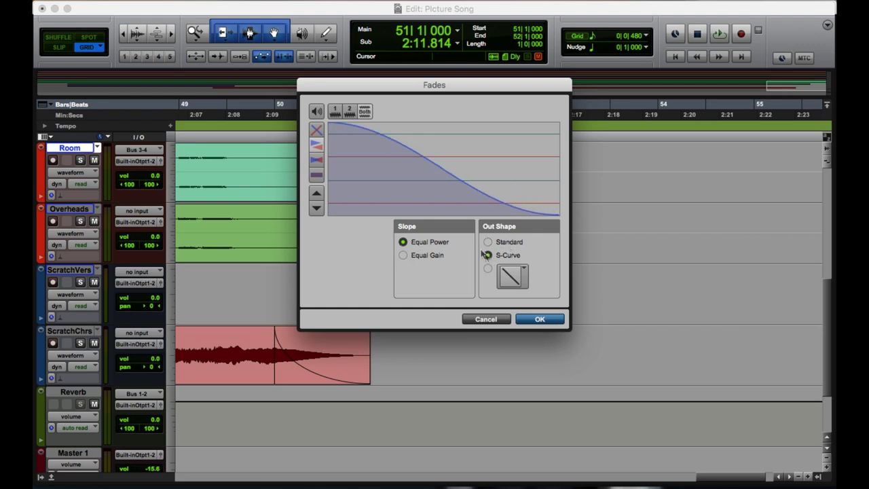
left_click(404, 255)
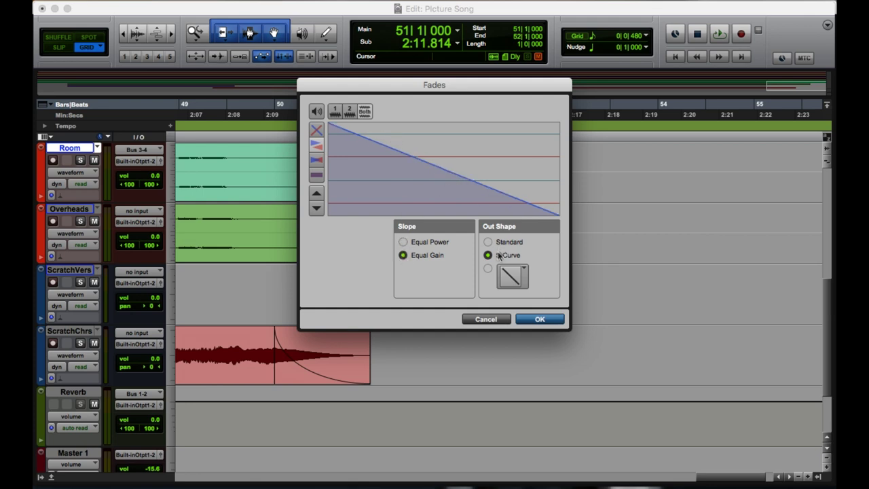
left_click(488, 269)
left_click(525, 274)
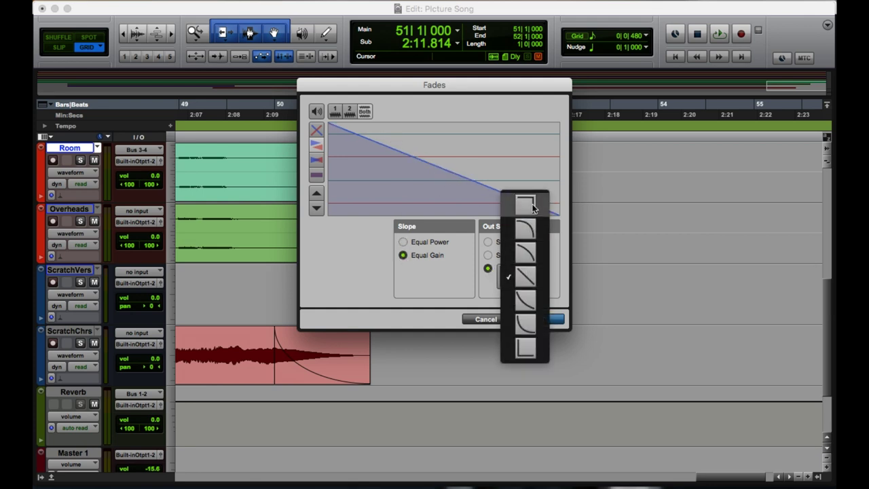
left_click(532, 204)
left_click(524, 276)
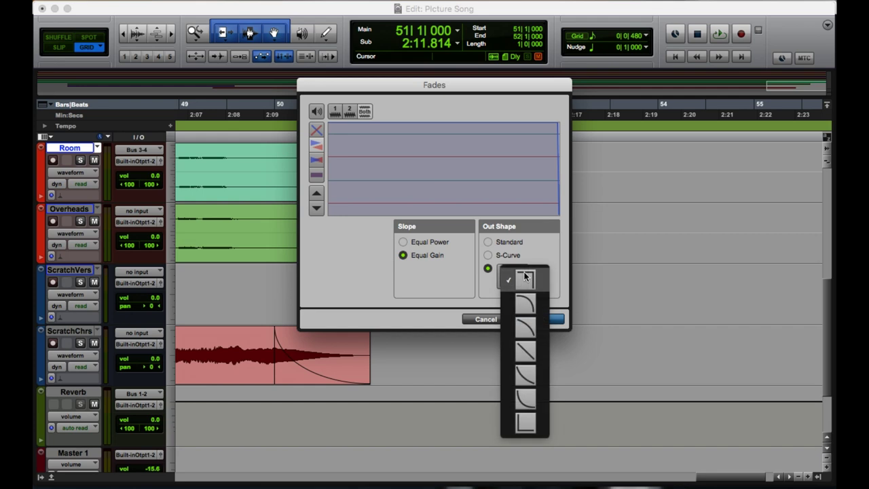
left_click(525, 304)
left_click(528, 289)
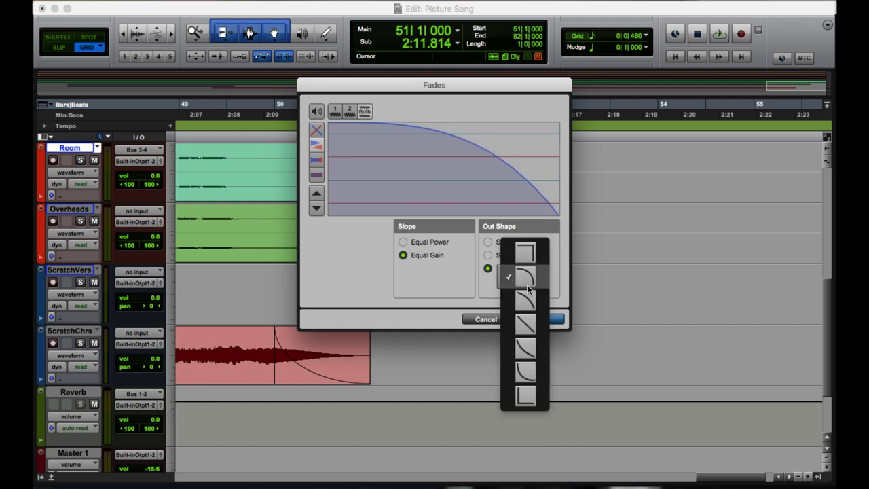
left_click(527, 370)
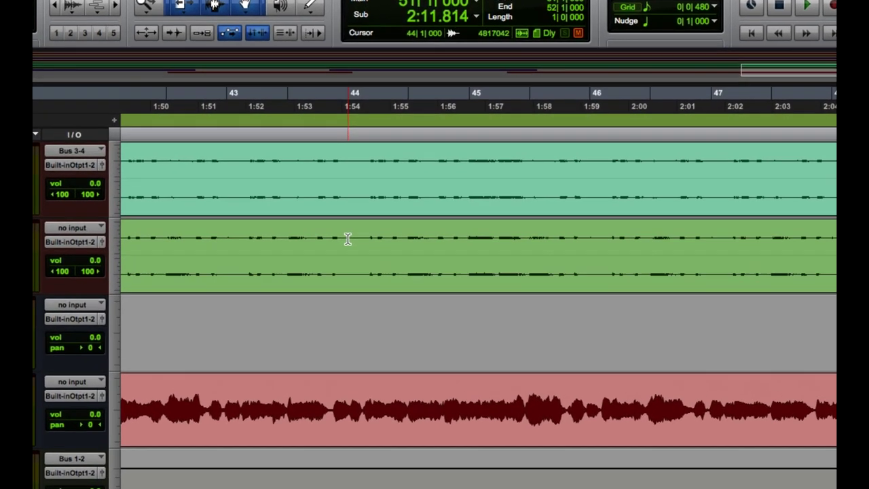
Select about 1:54–1:56 on Overheads, play the selection, then stop.
left_click_drag(355, 218, 443, 219)
left_click_drag(540, 338, 555, 338)
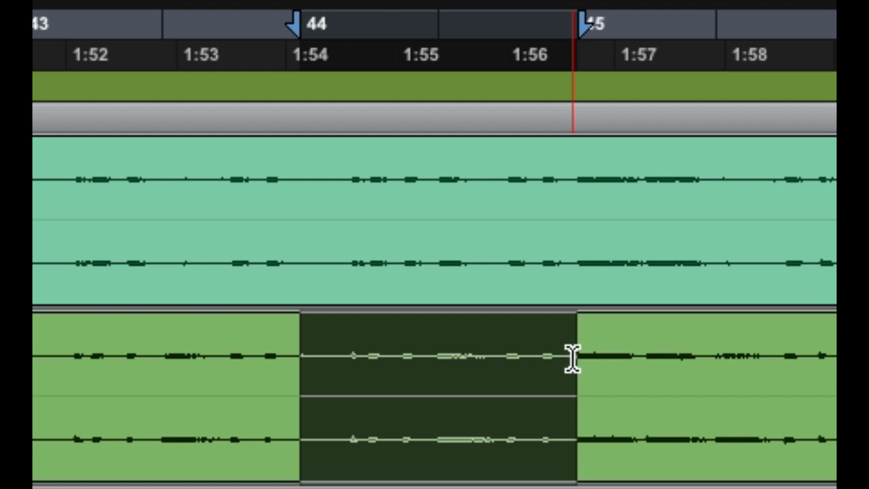
key("space")
key("space")
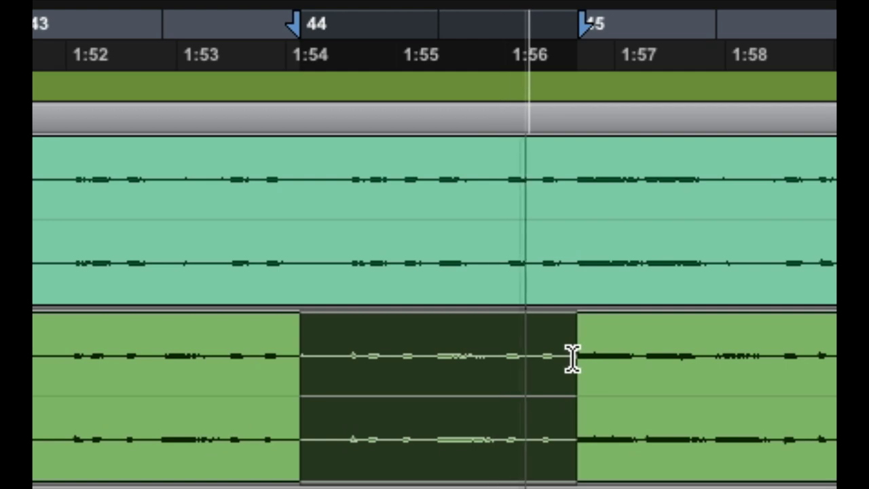
key("space")
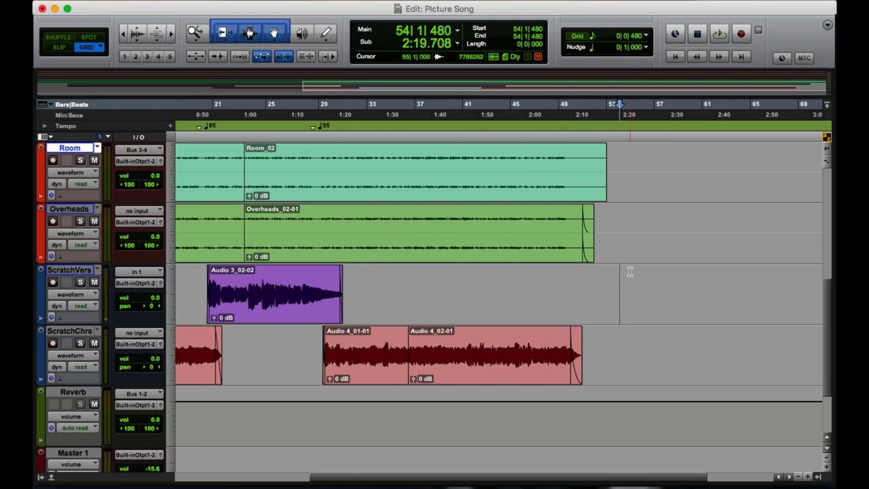
Record-enable ScratchVers, then nudge the insertion point back one beat to 53|4|480.
left_click(53, 282)
key("super+space")
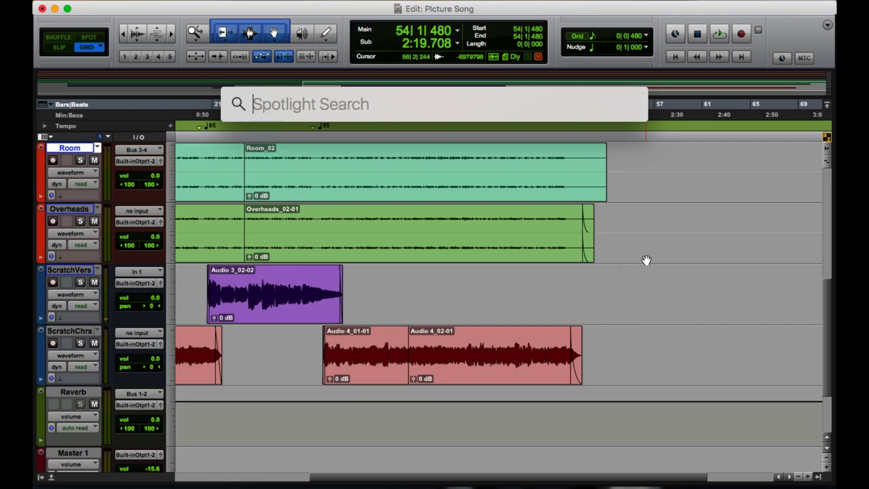
key("Escape")
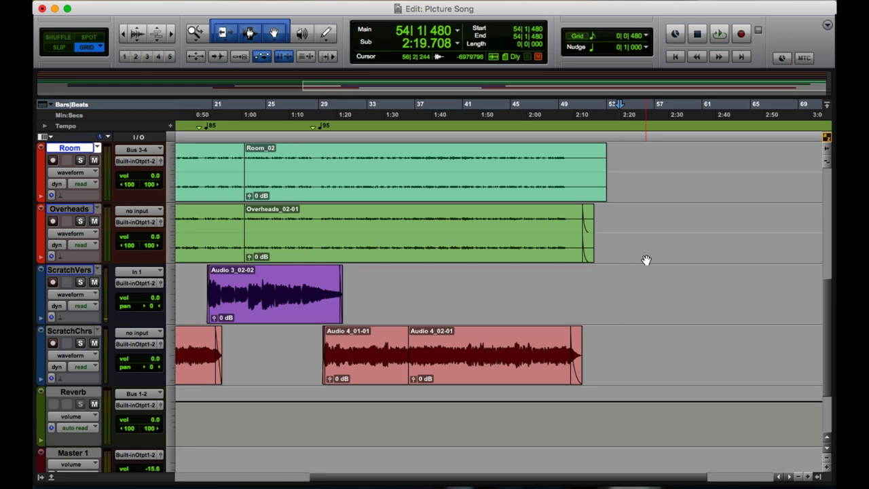
key("XF86AudioRaiseVolume")
key("minus")
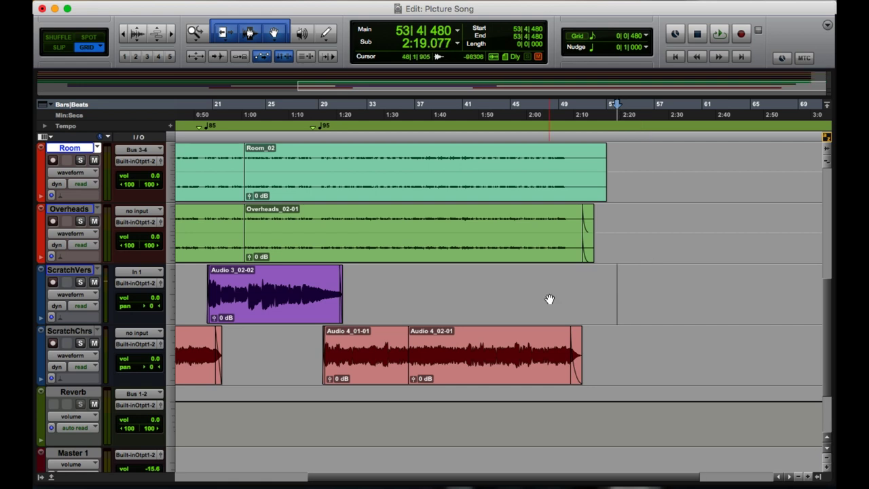
Record-arm the ScratchVers track so its input meter shows signal.
left_click(52, 282)
Record a short test take on ScratchVers, discard it with Cmd+Period, and disarm the track.
left_click(53, 283)
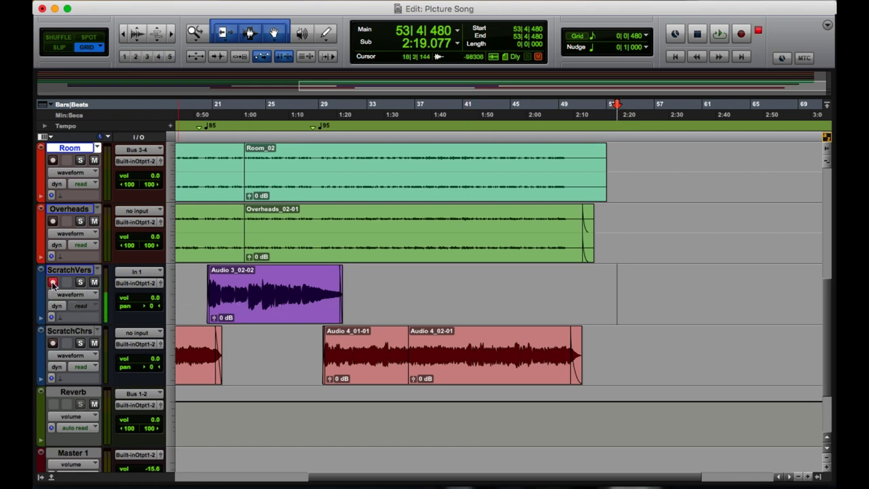
key("super+space")
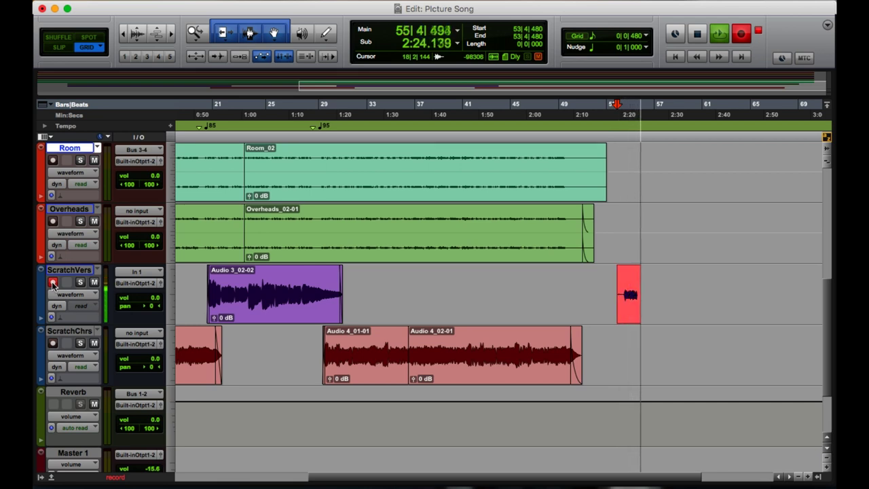
key("super+period")
left_click(52, 282)
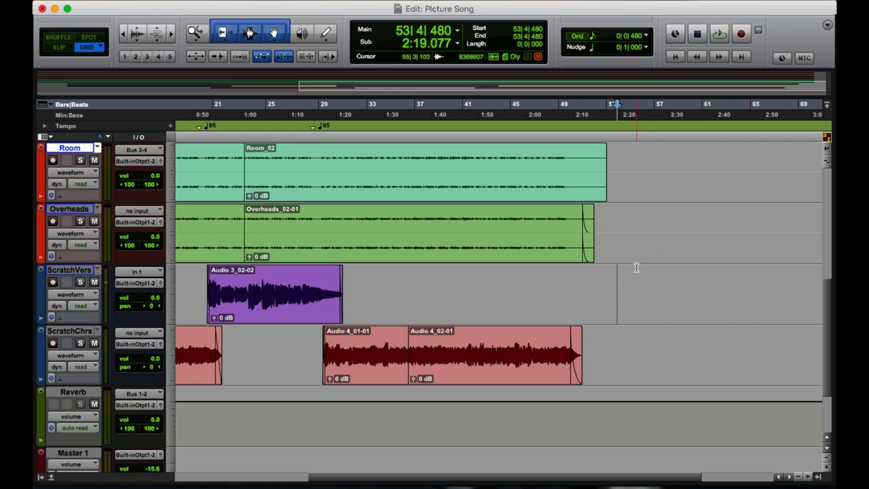
Show the Clips list, then hide it again.
scroll(635, 266, "right", 5)
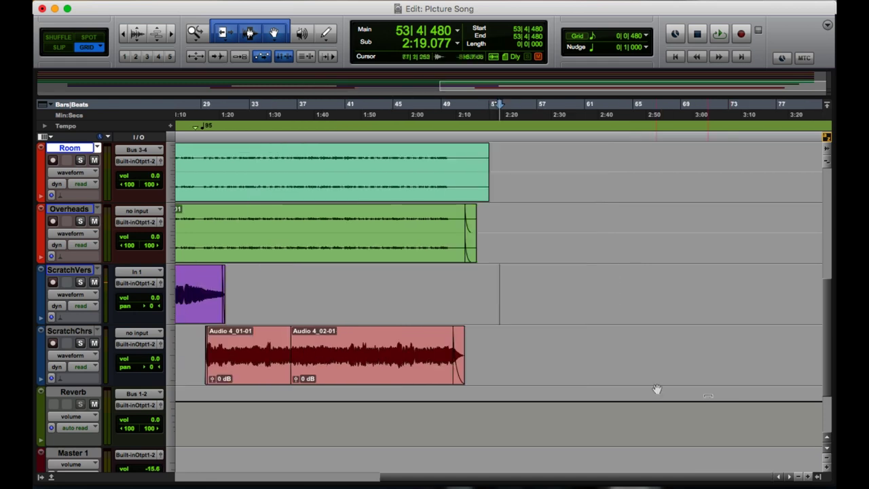
left_click(820, 476)
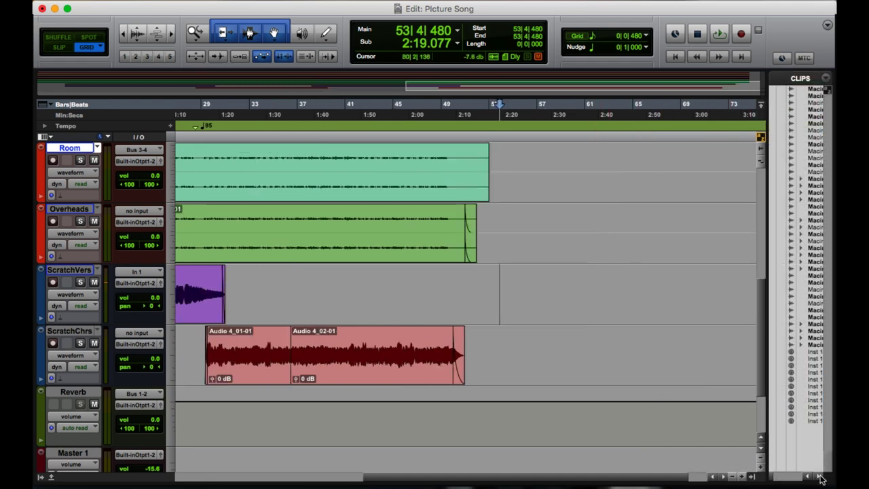
left_click(767, 418)
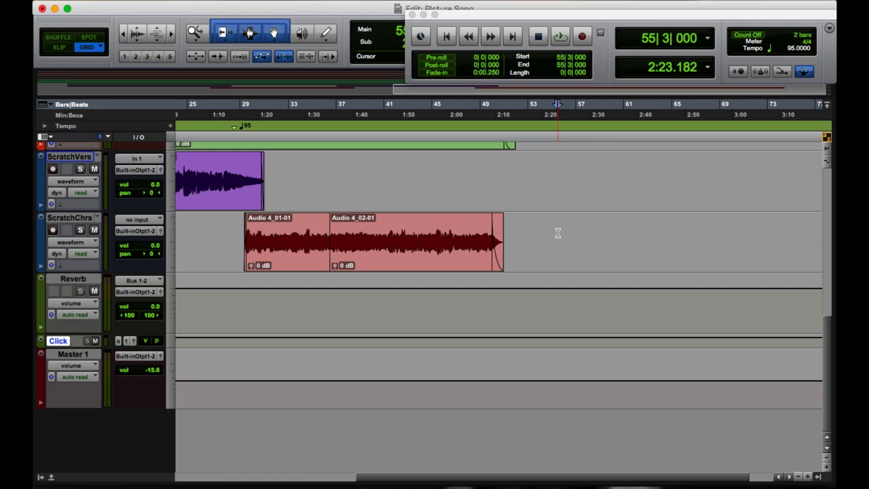
Enable the metronome click, play from bar 55, stop, and play again.
key("KP_7")
key("space")
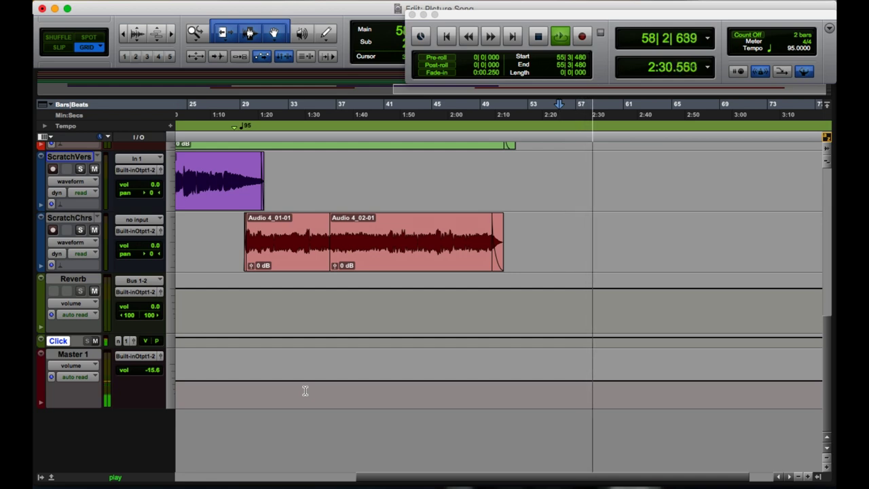
key("space")
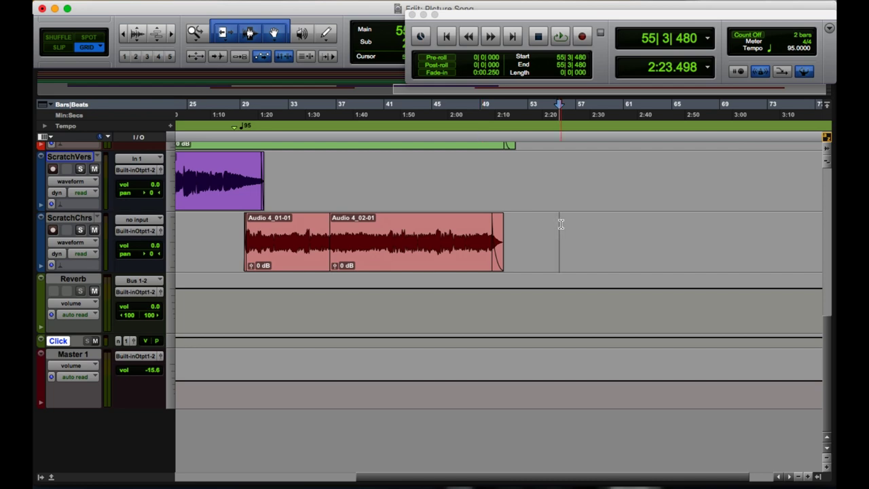
key("space")
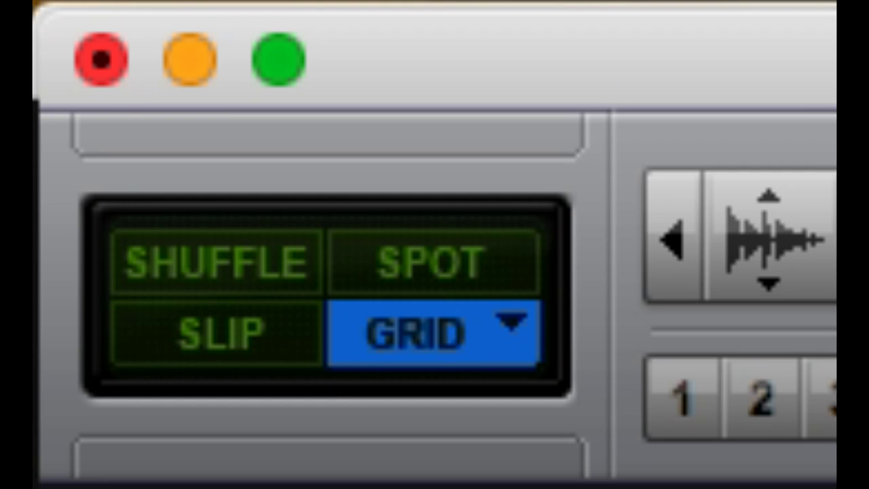
key("F1")
key("F2")
key("F3")
key("F4")
Cycle through Shuffle, Slip and Spot edit modes, ending back in Grid.
key("F1")
key("F2")
key("F3")
key("F4")
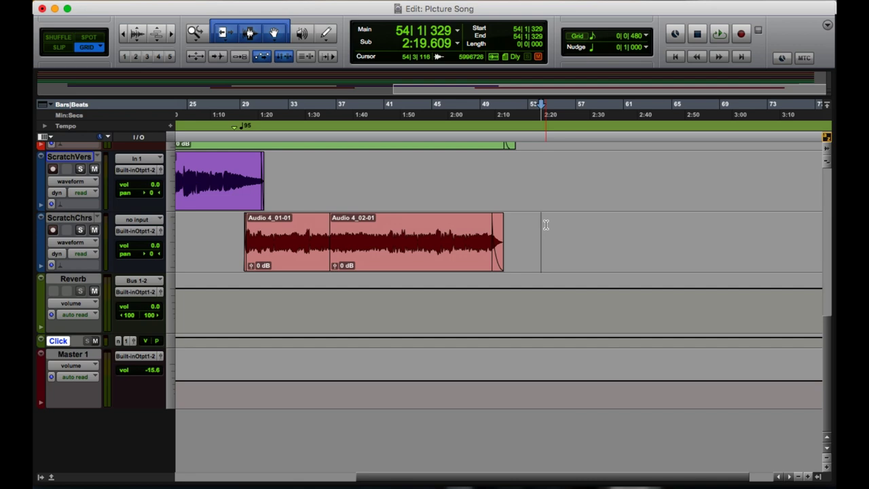
Drag the Audio 4_02-01 chorus clip onto ScratchVers twice, undoing each move.
left_click(427, 258)
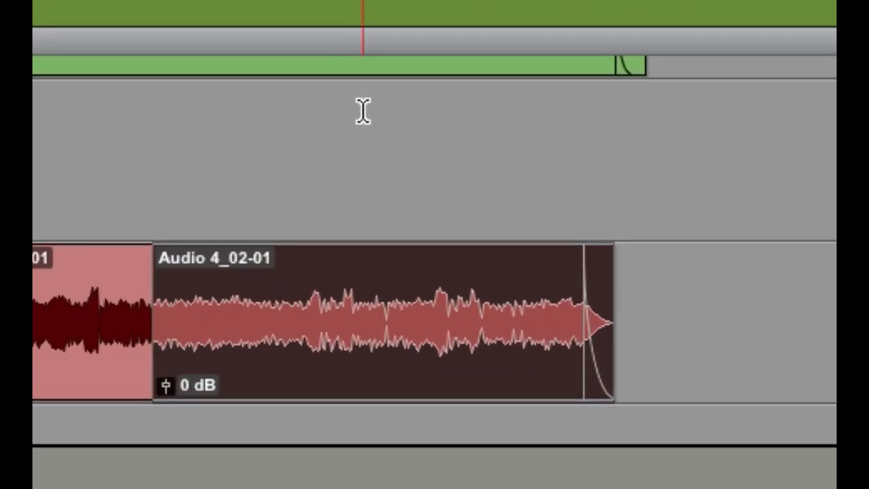
left_click_drag(368, 348, 294, 212)
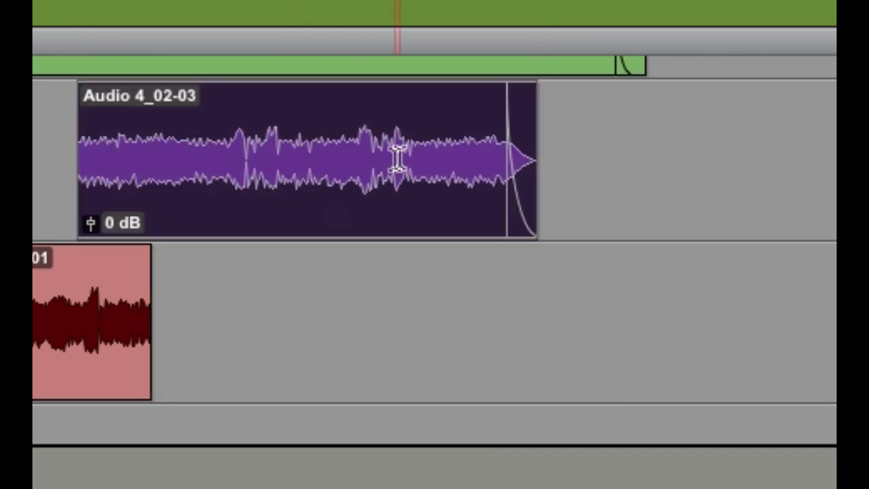
key("ctrl+z")
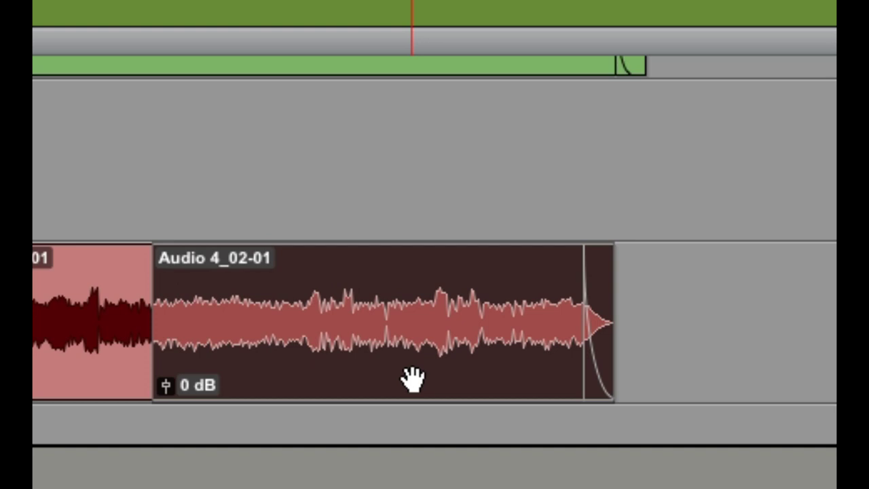
left_click_drag(413, 379, 512, 170)
key("ctrl+z")
Move Audio 4_02-03 onto ScratchVers, undo it, then slide the clip back into place.
left_click(371, 371)
left_click_drag(370, 371, 377, 205)
key("ctrl+z")
left_click(380, 373)
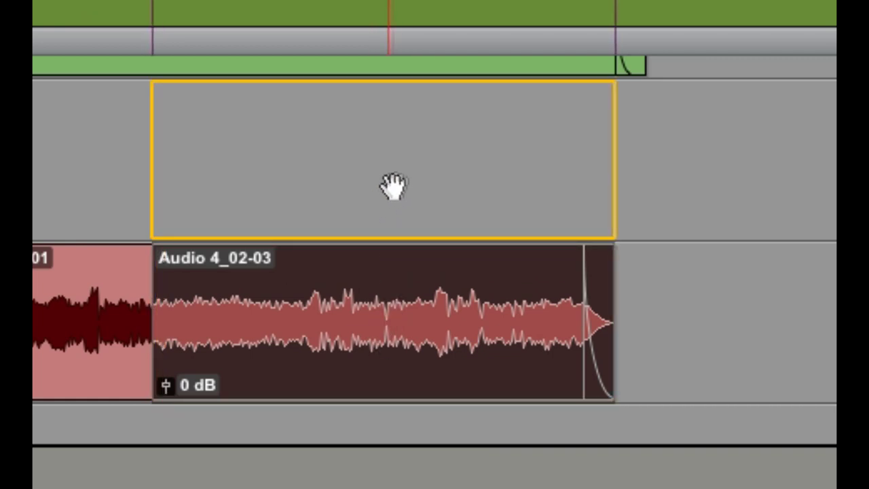
left_click_drag(380, 178, 386, 229)
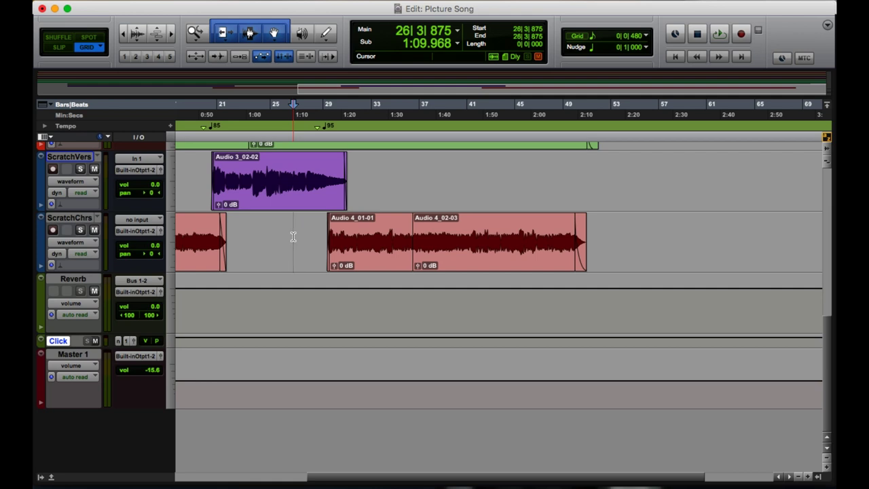
Create a new empty playlist on ScratchChrs named 'new 2 whatyever'.
left_click(80, 218)
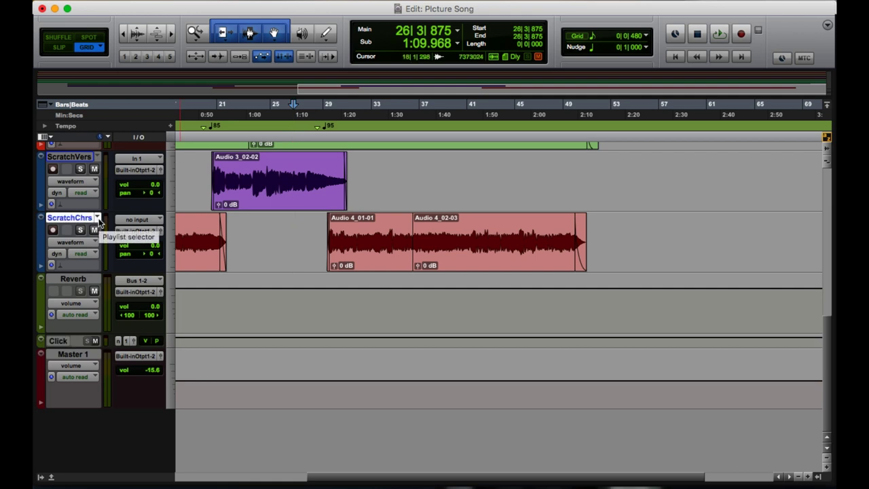
key("ctrl+backslash")
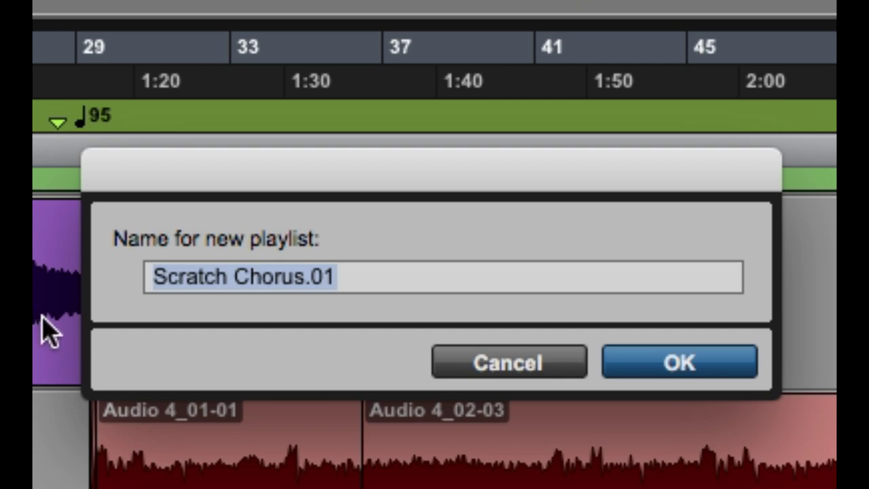
type("new")
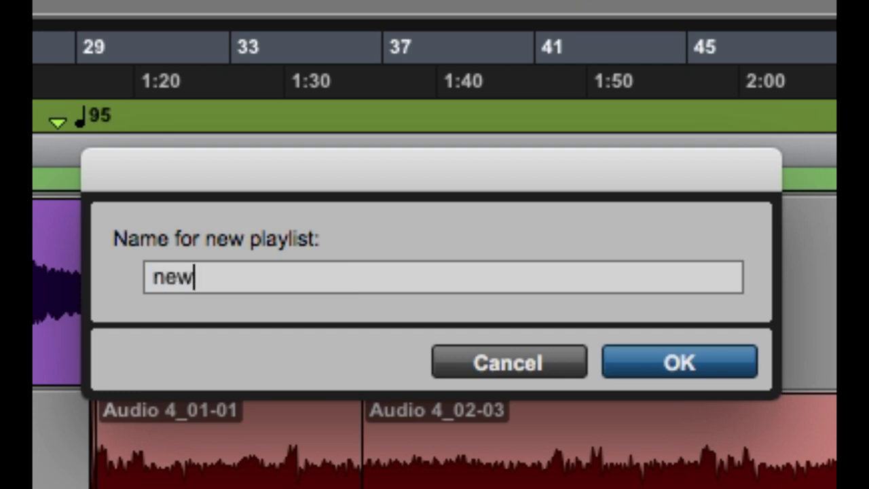
type(" 2 whatyever")
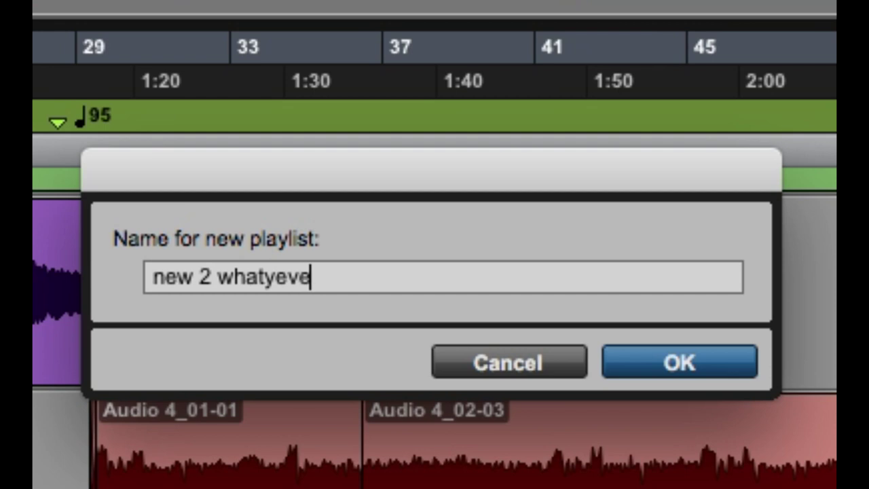
left_click(672, 363)
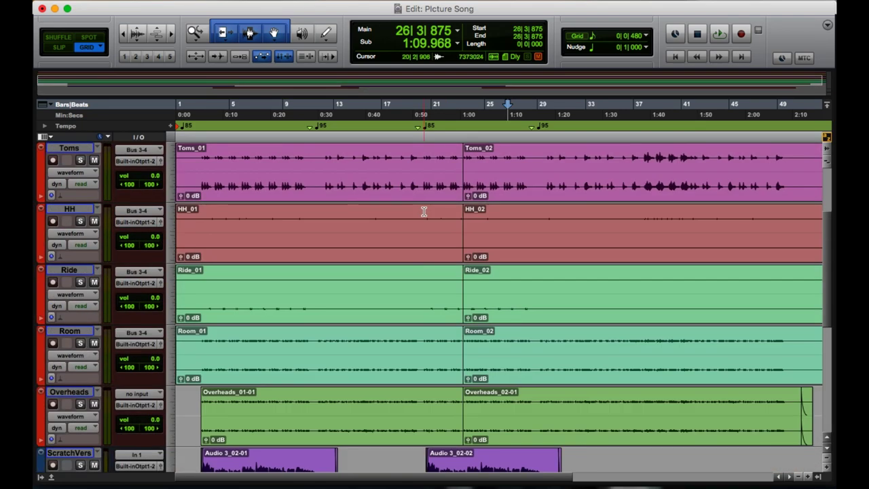
Make all track waveforms taller and shorter several times, ending taller.
left_click(137, 34)
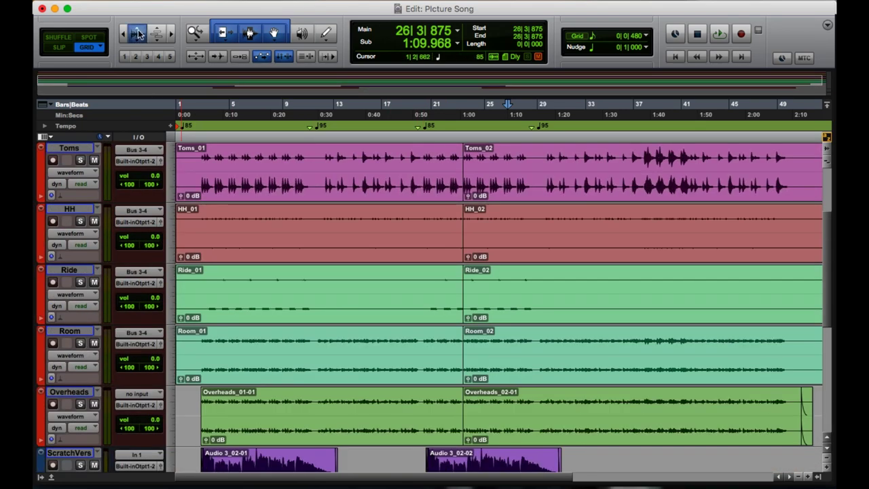
left_click(138, 40)
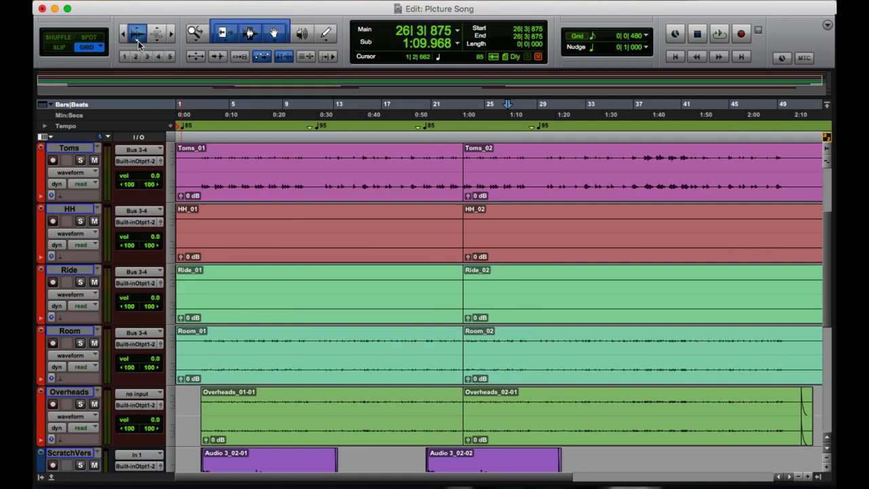
left_click(136, 31)
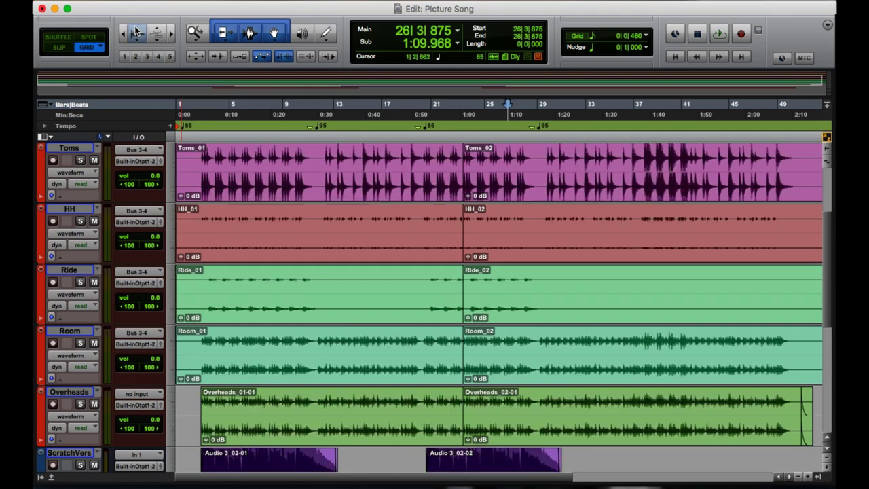
left_click(137, 40)
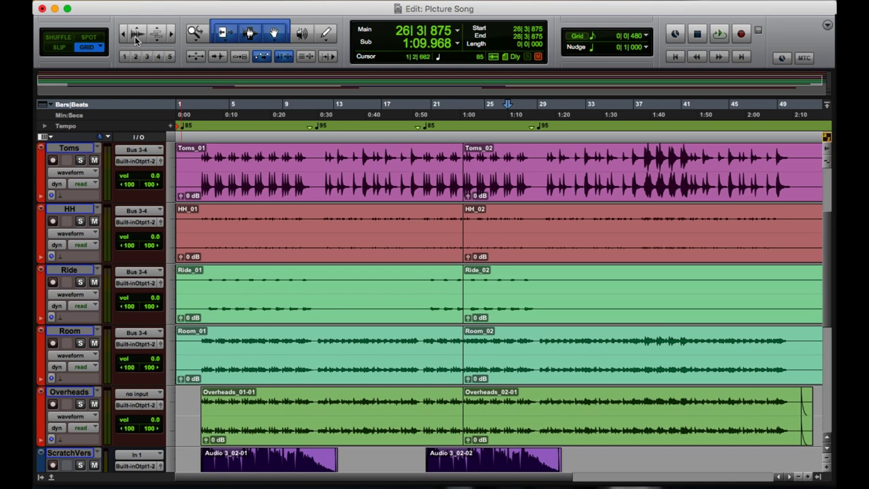
left_click(135, 39)
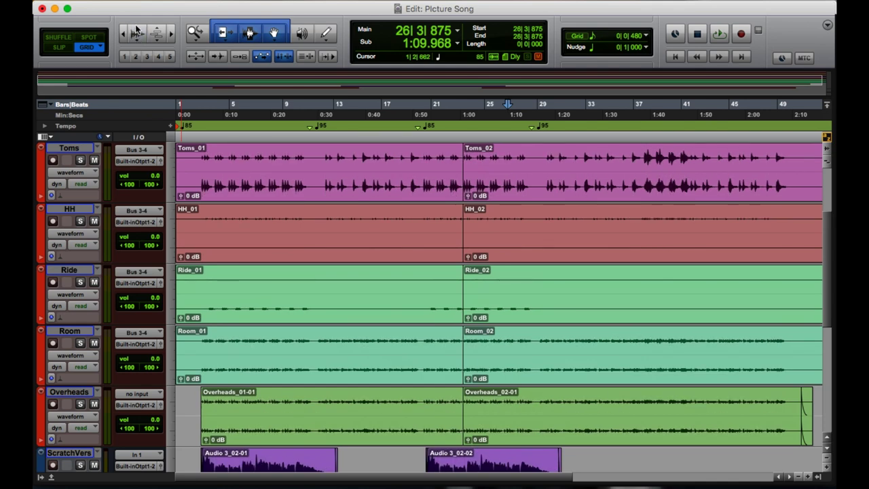
left_click(136, 31)
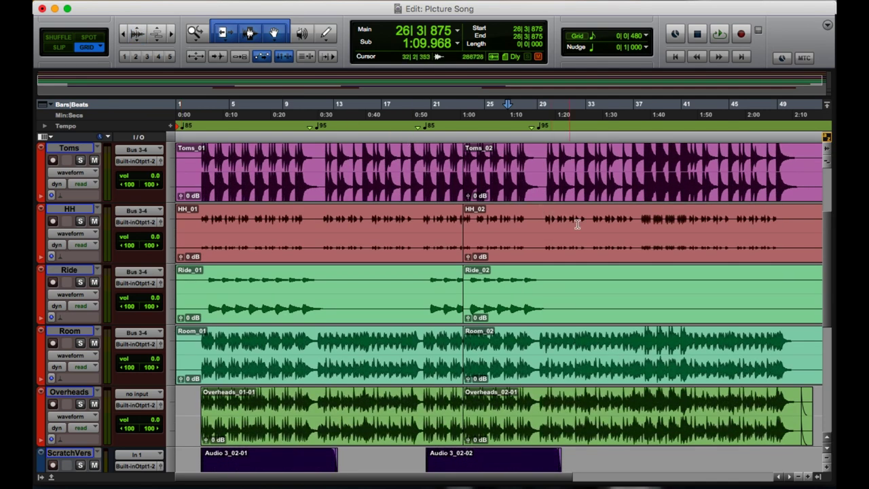
Zoom the timeline in around bar 26, then out to the whole session, and enlarge waveforms.
key("super+bracketright")
key("super+bracketright")
key("super+bracketright")
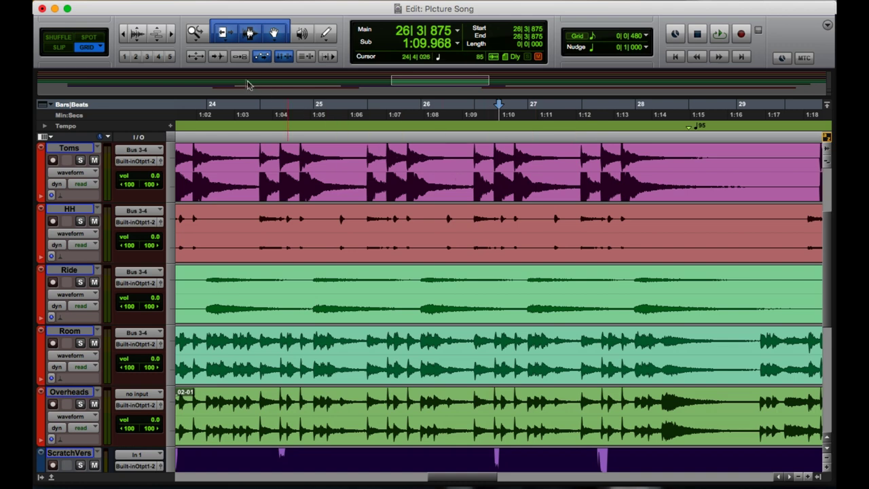
double_click(195, 33)
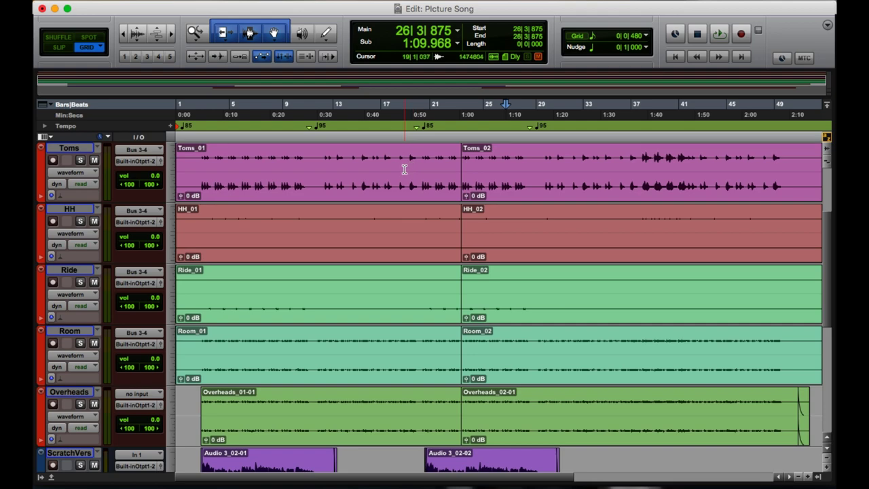
scroll(482, 181, "down", 5)
scroll(482, 181, "up", 10)
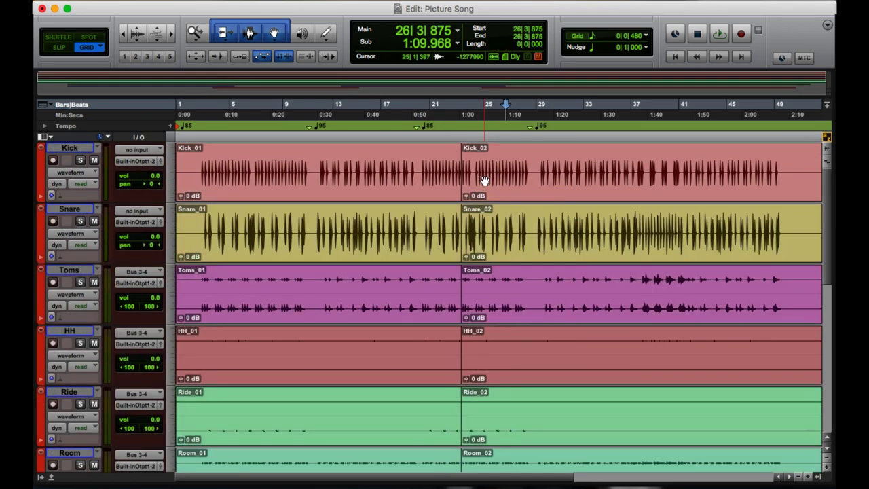
scroll(483, 181, "down", 1)
scroll(482, 181, "up", 1)
left_click(137, 34)
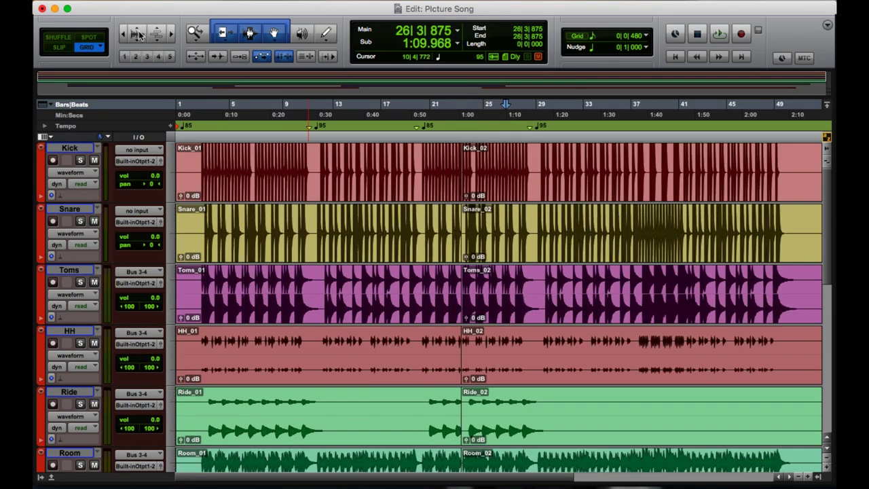
scroll(355, 196, "up", 3)
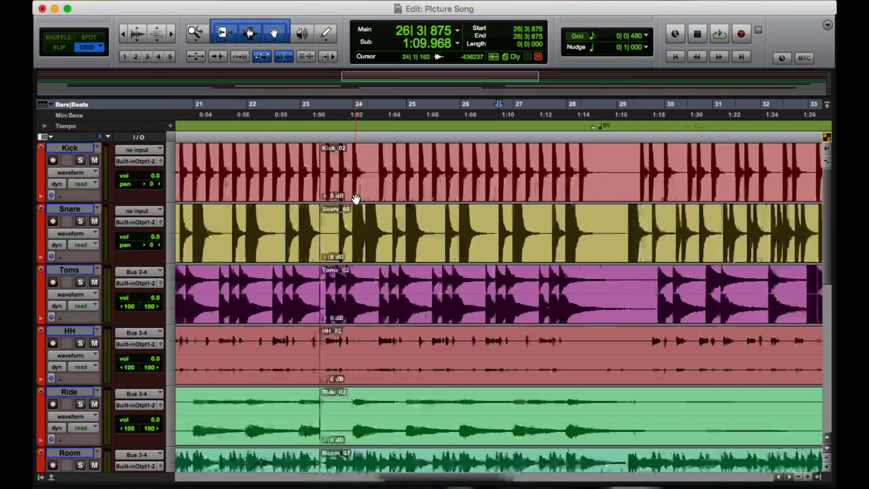
scroll(478, 245, "right", 3)
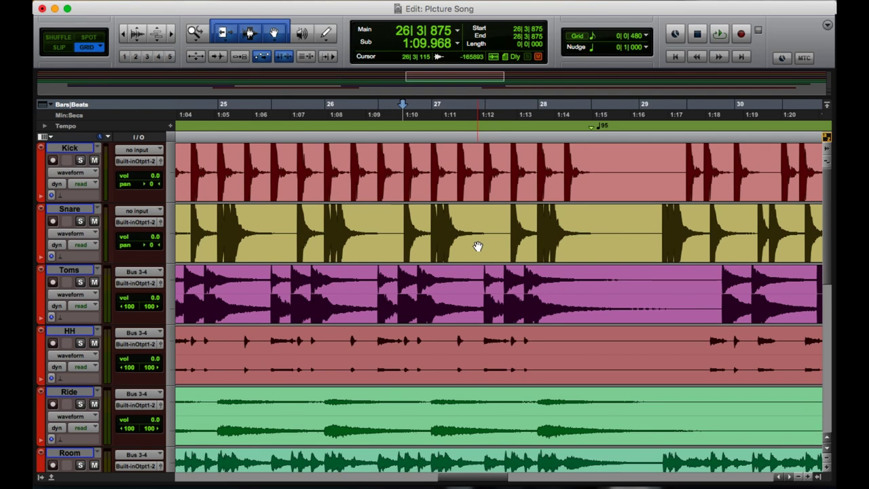
scroll(478, 245, "down", 5)
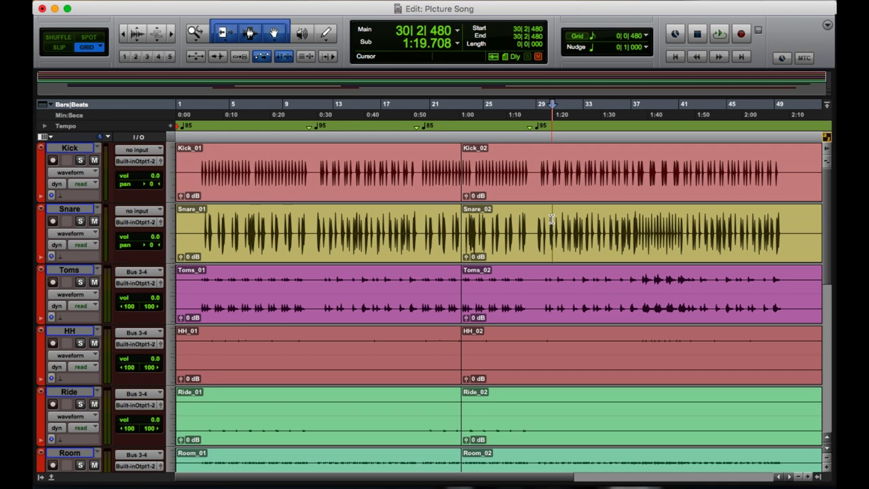
Strip silence from the Snare_01 clip at -48 dB threshold and 500 msec minimum duration.
left_click(512, 226)
left_click(355, 247)
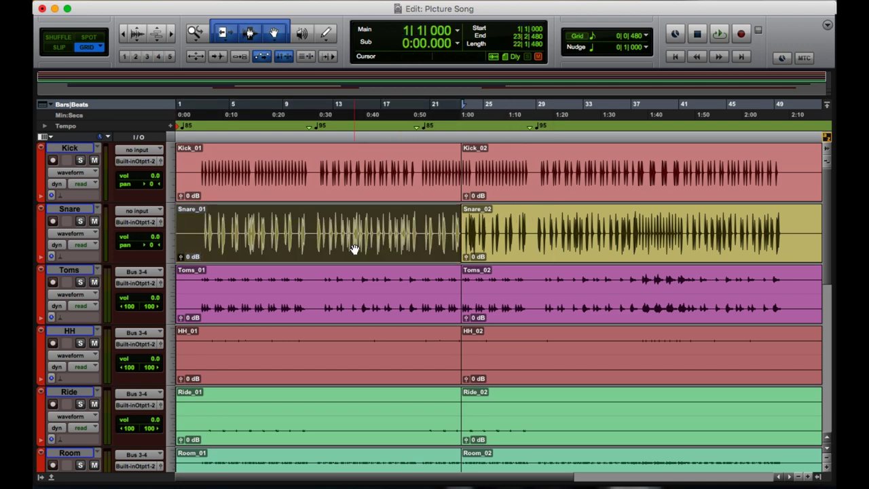
key("super+u")
left_click_drag(312, 374, 334, 311)
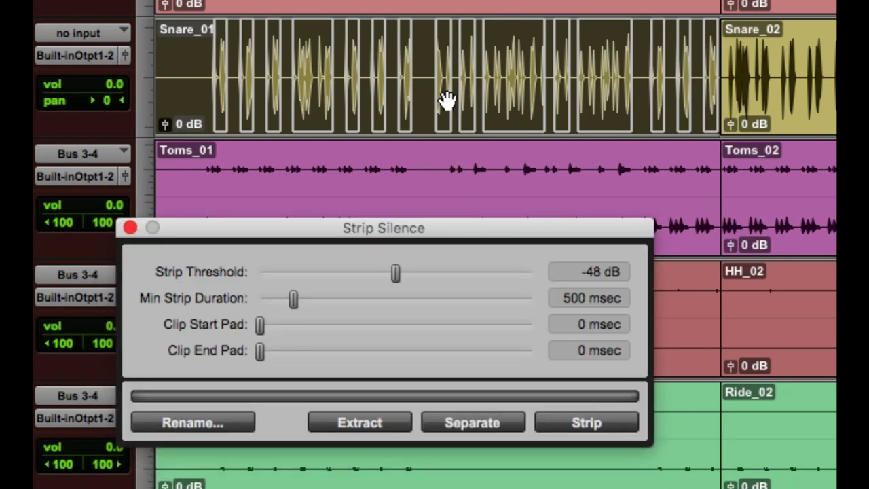
key("super+bracketright")
key("super+bracketright")
key("super+bracketright")
scroll(447, 100, "right", 10)
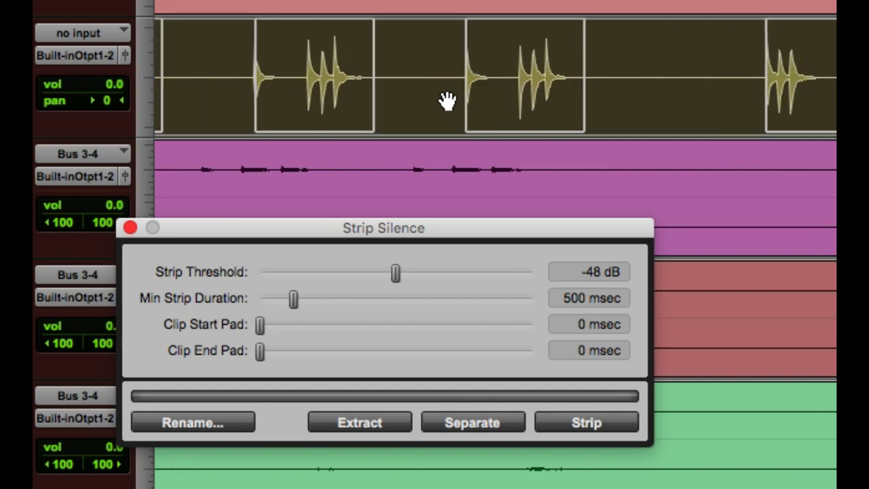
scroll(447, 101, "right", 5)
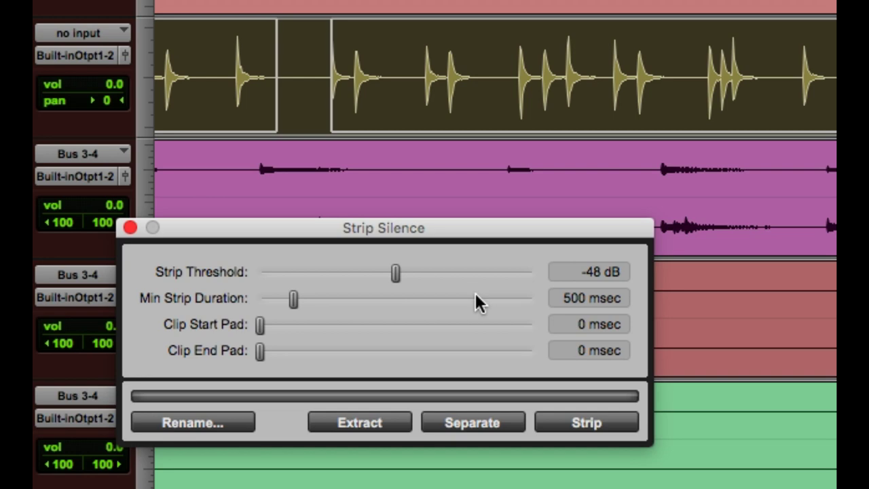
left_click(582, 423)
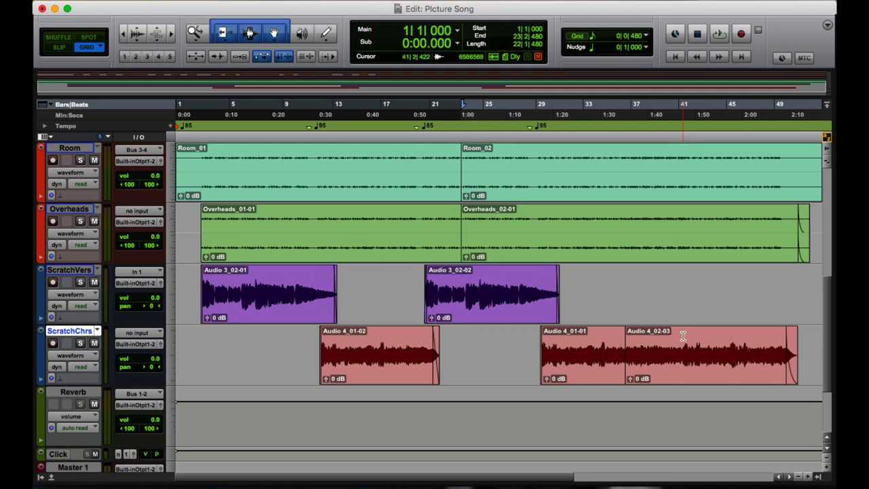
Select one beat across the ScratchChrs clip boundary and crossfade it.
left_click(682, 335)
scroll(432, 339, "up", 4)
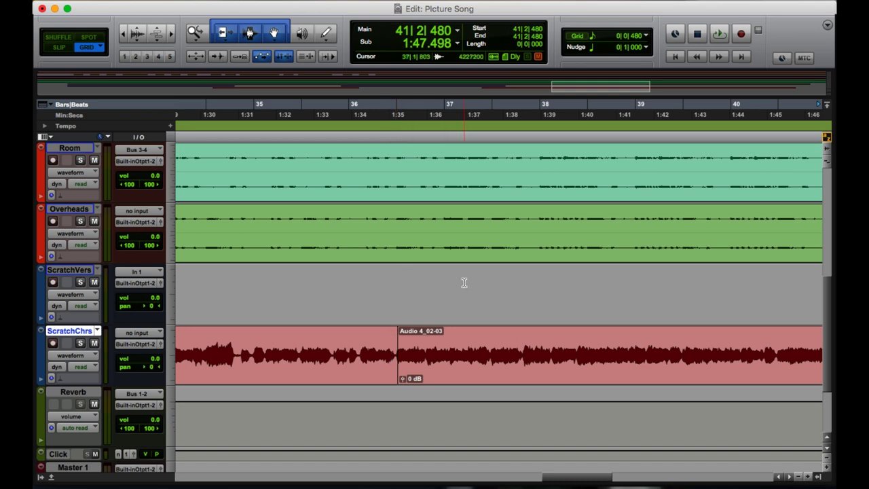
scroll(464, 282, "up", 4)
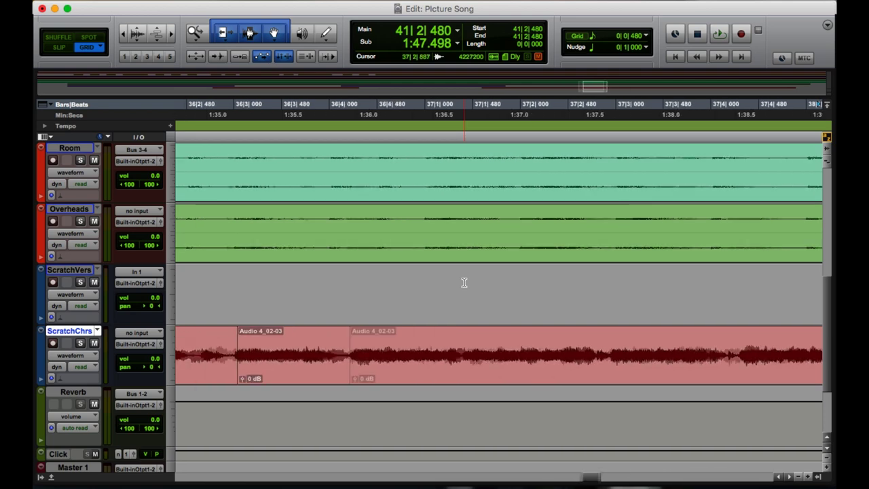
scroll(465, 282, "up", 2)
scroll(465, 282, "down", 4)
scroll(464, 282, "left", 3)
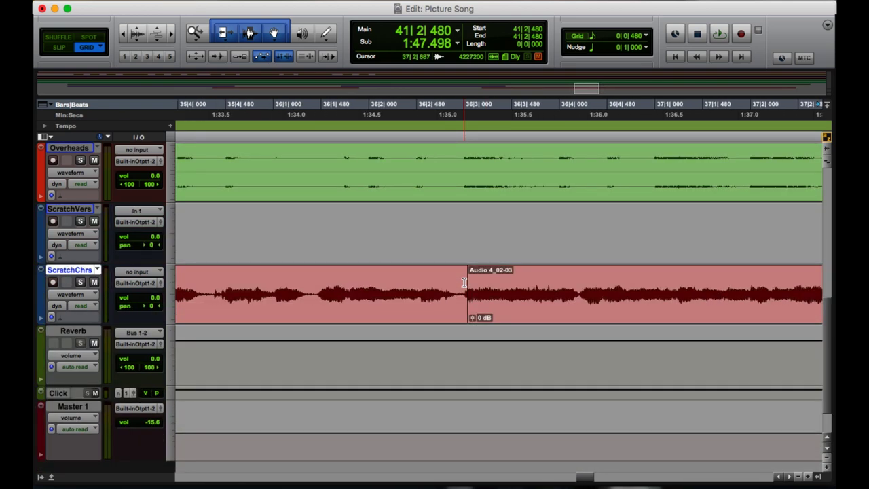
scroll(464, 283, "up", 3)
left_click_drag(262, 278, 635, 280)
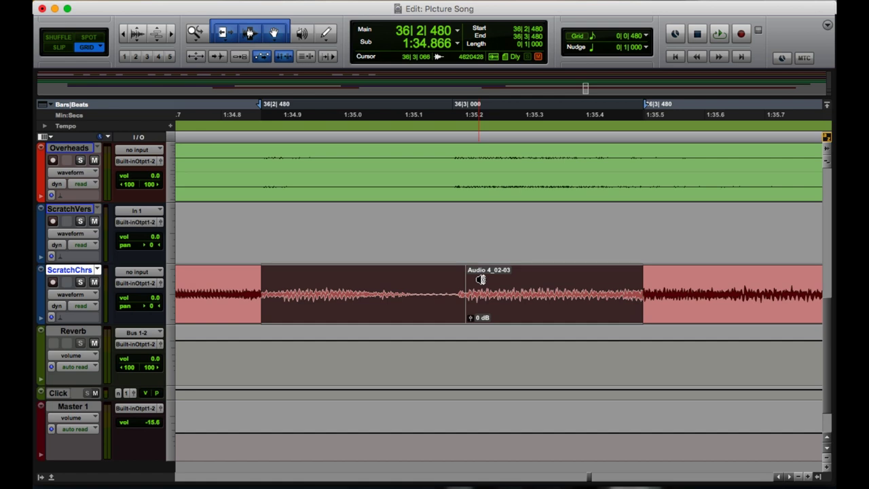
key("ctrl+super+f")
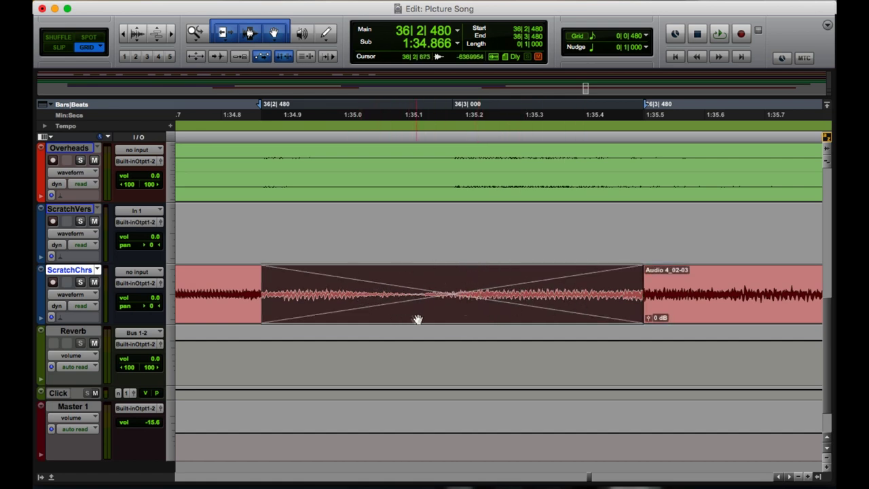
Zoom out, crossfade a longer range with adjusted bounds, then switch to the Mix window.
key("r")
key("r")
key("r")
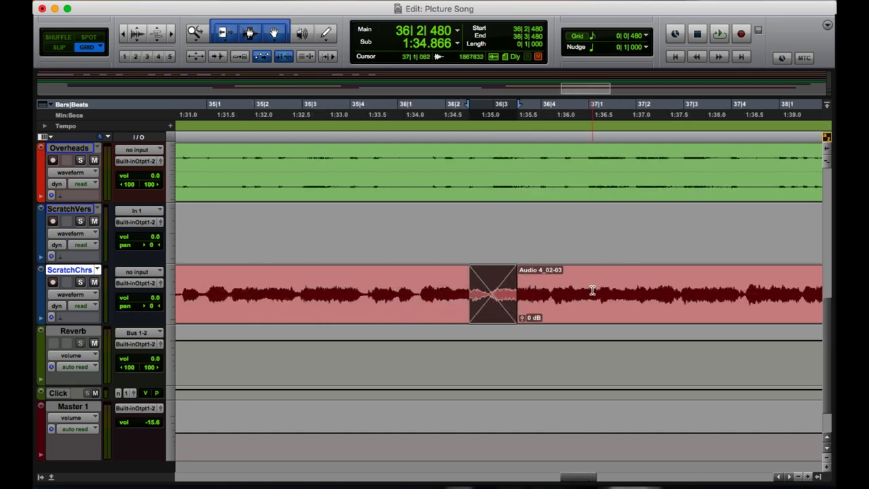
key("r")
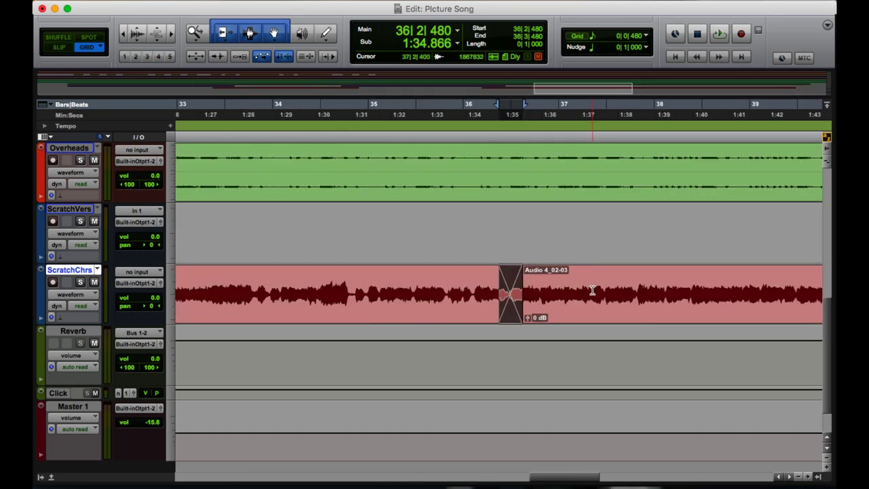
left_click_drag(404, 277, 645, 278)
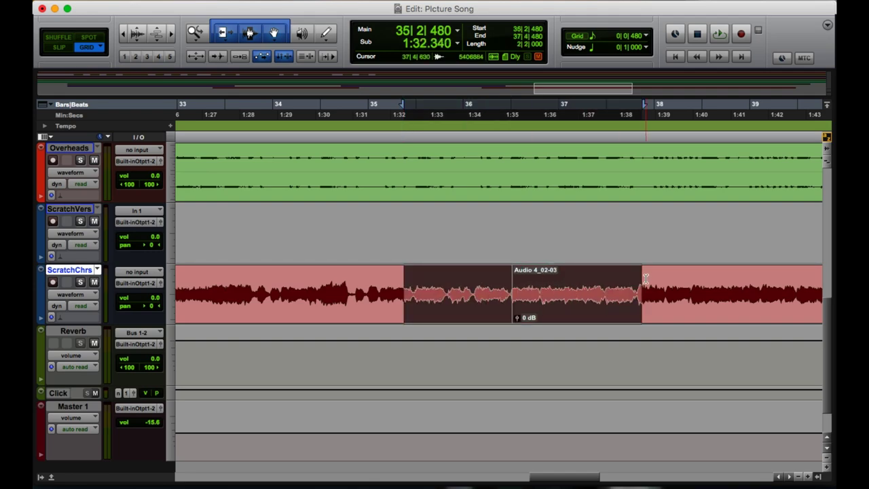
key("super+f")
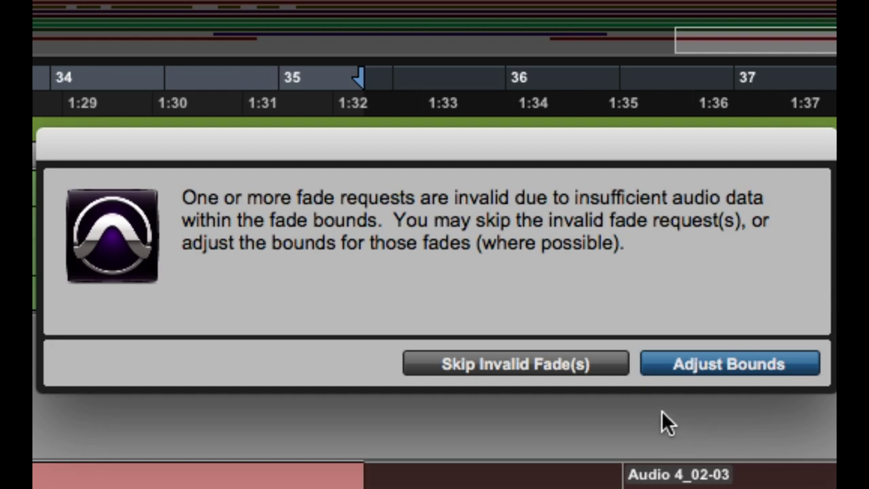
key("Return")
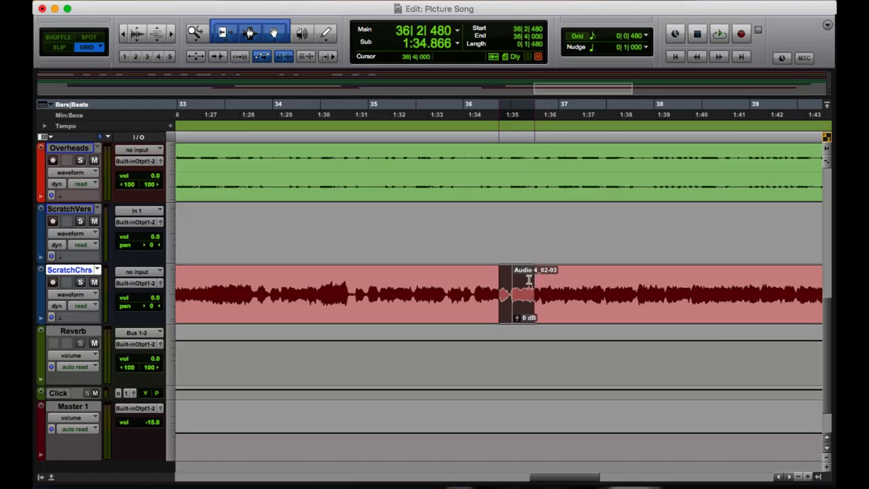
left_click(529, 279)
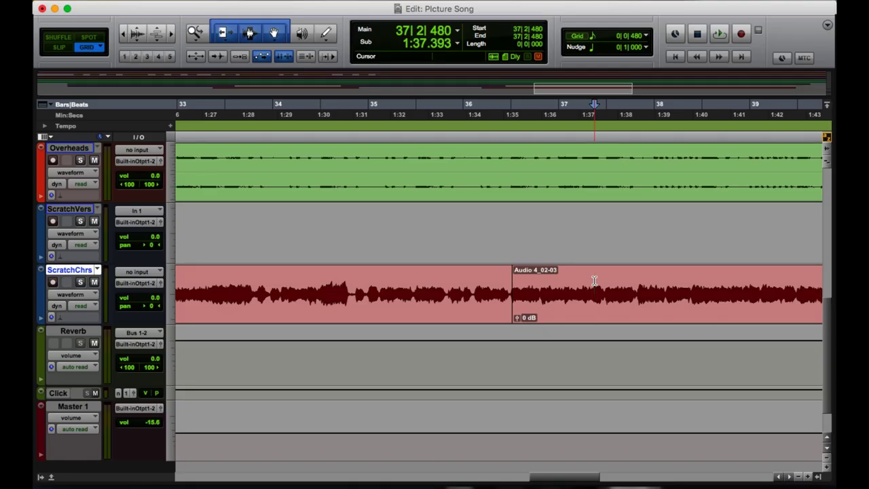
key("super+equal")
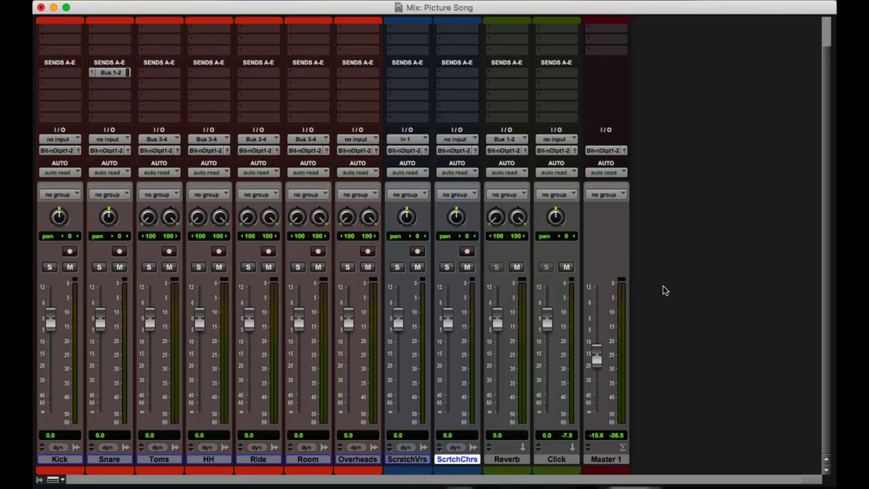
Group Kick through Overheads as 'Drums' and lower their faders together to -3.8 dB.
left_click(60, 460)
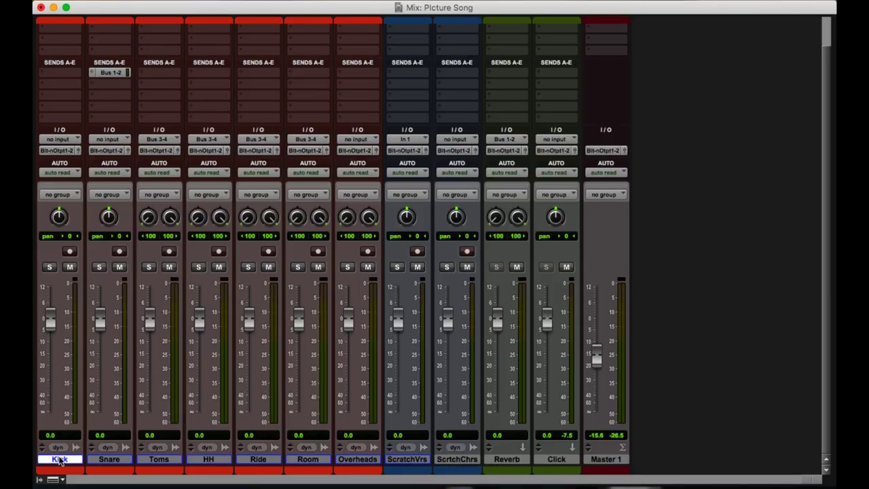
left_click(367, 460, "shift")
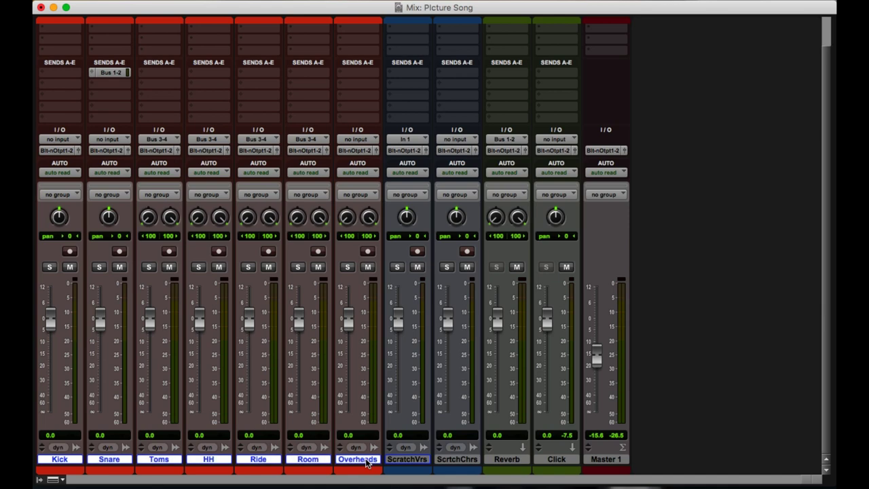
key("super+g")
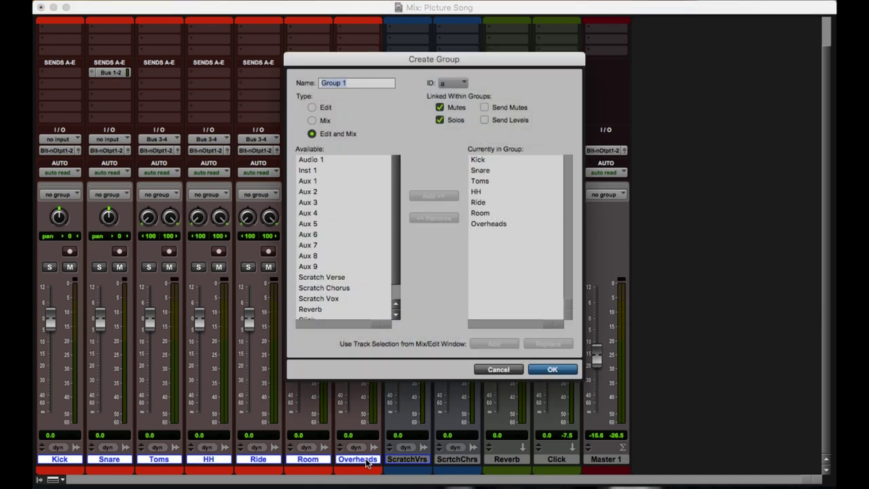
type("Drums")
left_click(552, 372)
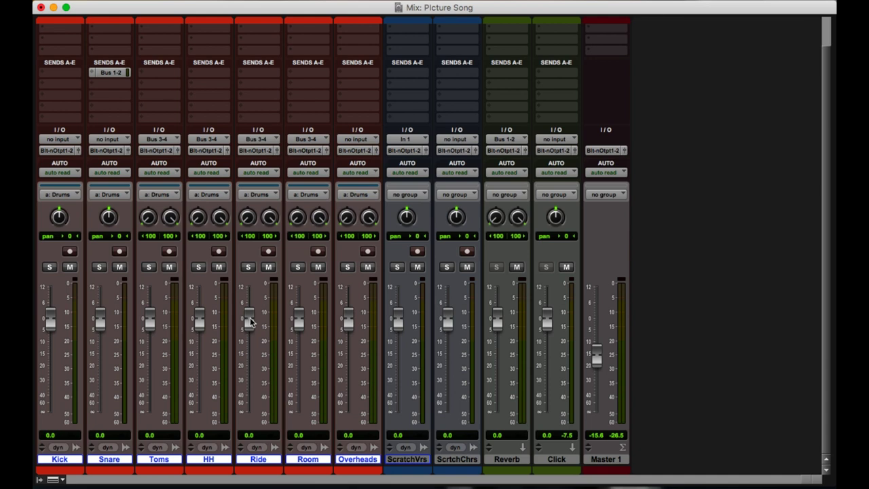
left_click_drag(250, 322, 257, 342)
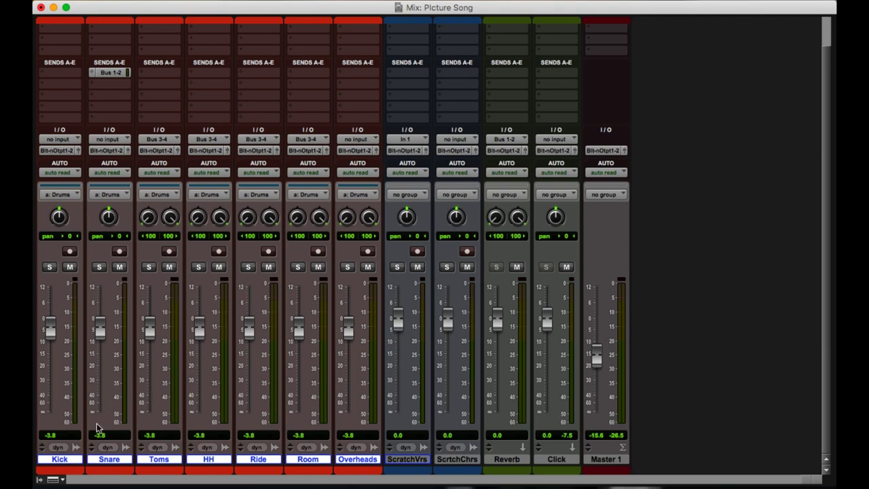
Modify the Drums group from the Groups list, add Scratch Verse, and confirm with OK.
left_click(40, 479)
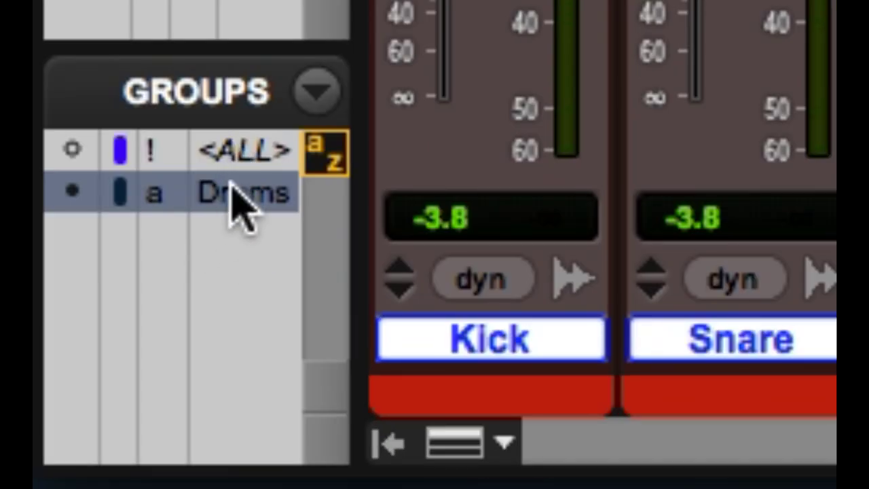
right_click(231, 184)
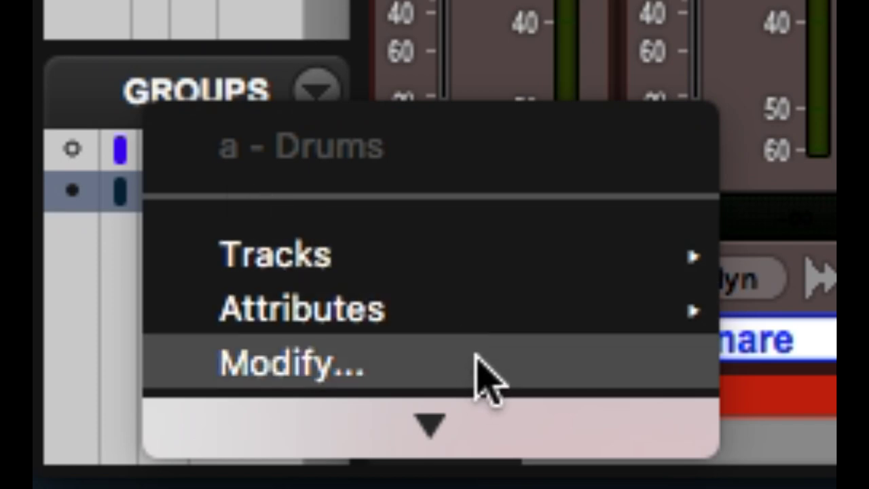
left_click(475, 359)
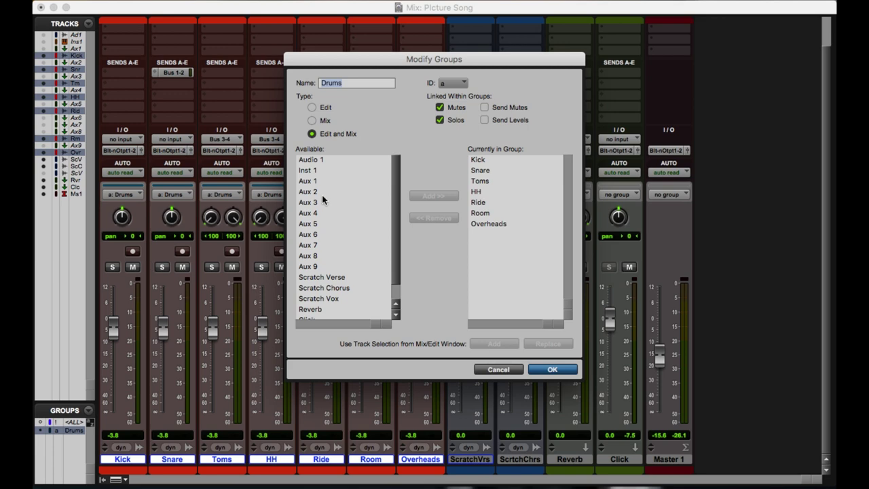
left_click(322, 277)
left_click(435, 196)
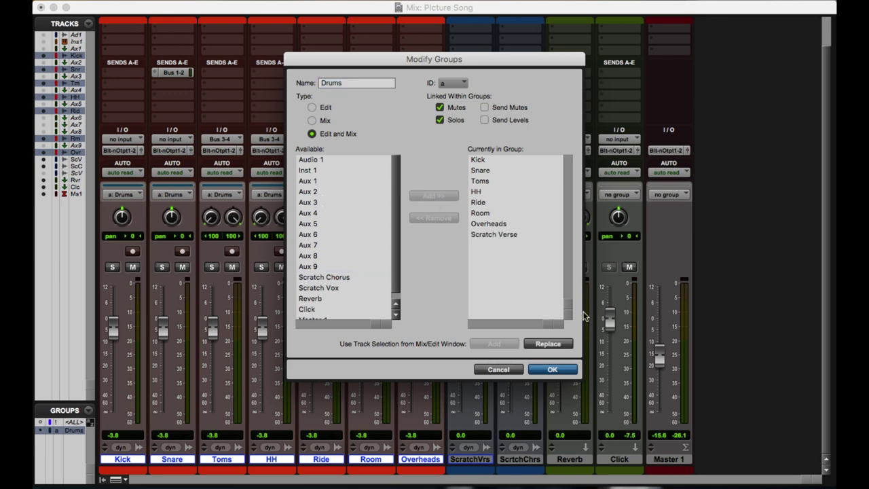
left_click(553, 369)
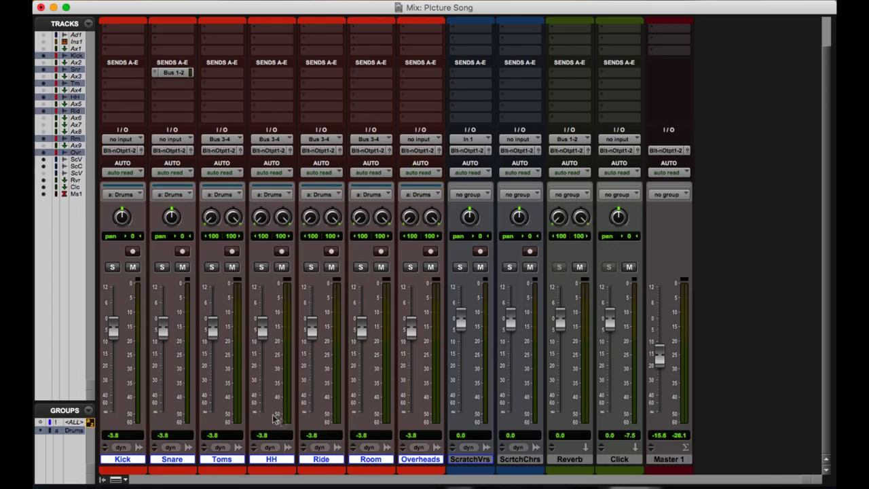
Hide the Tracks/Groups list, toggle between the Mix and Edit windows, and bring the mixer forward.
left_click(103, 480)
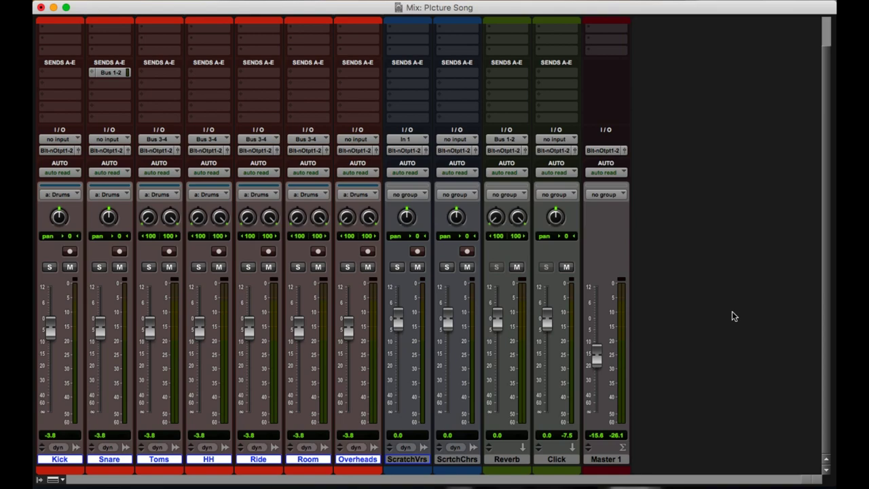
key("super+equal")
key("super+equal")
key("super+equal")
key("super+equal")
key("super+equal")
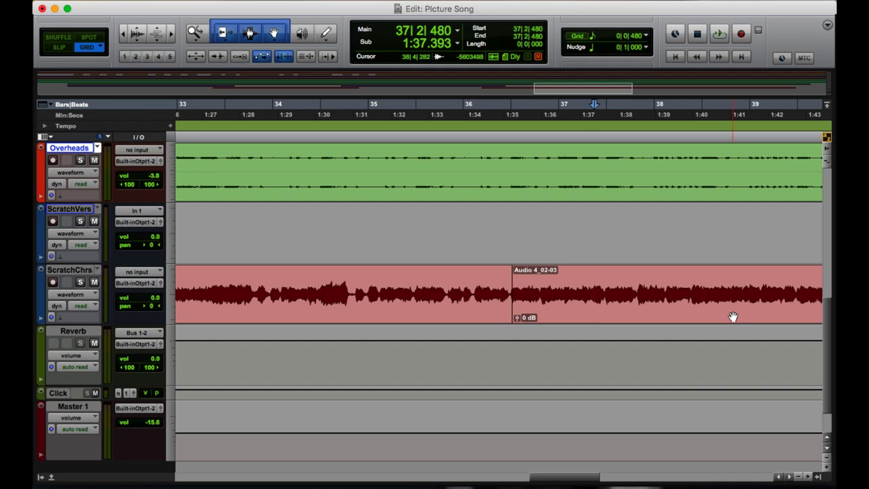
key("super+equal")
key("super+equal")
key("super+equal")
key("super+equal")
key("super+equal")
key("super+equal")
left_click_drag(675, 15, 678, 136)
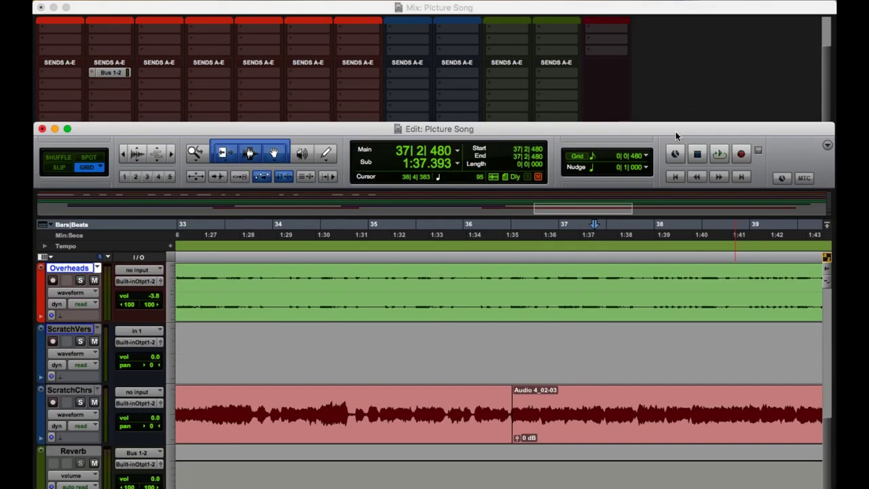
left_click(684, 95)
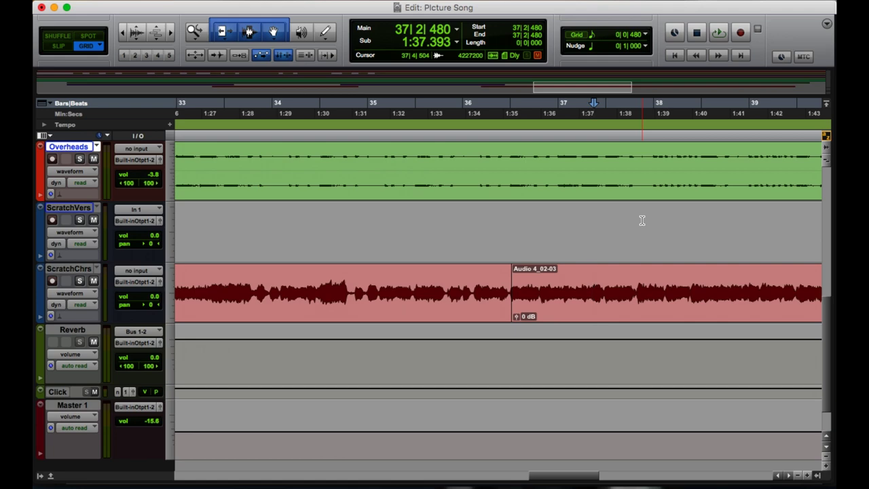
Switch to the mixer and Option-click a drum fader to reset the grouped Kick–Overheads faders to 0.0 dB.
key("super+equal")
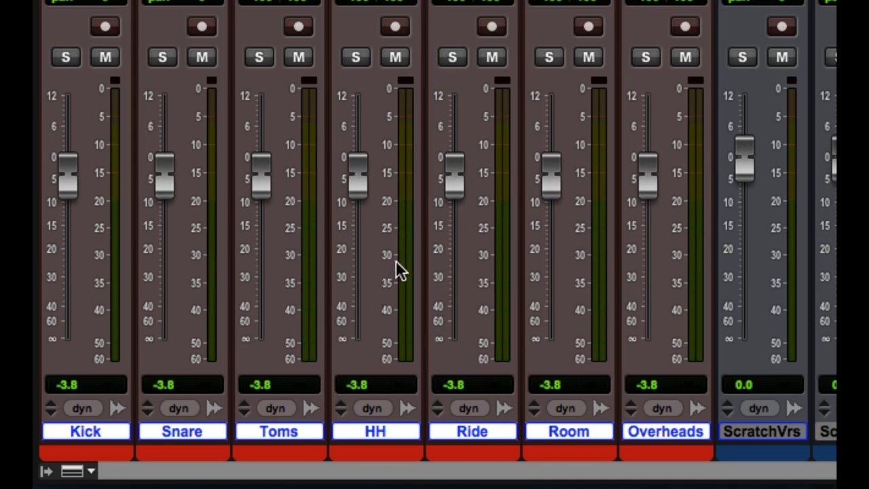
left_click(356, 169, "alt+shift")
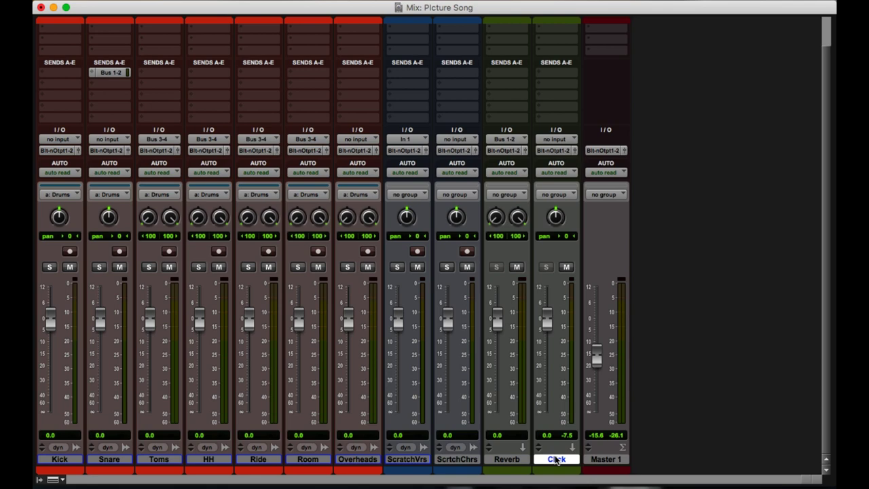
Open the New Tracks dialog and set the number of new tracks to 3.
key("super+shift+n")
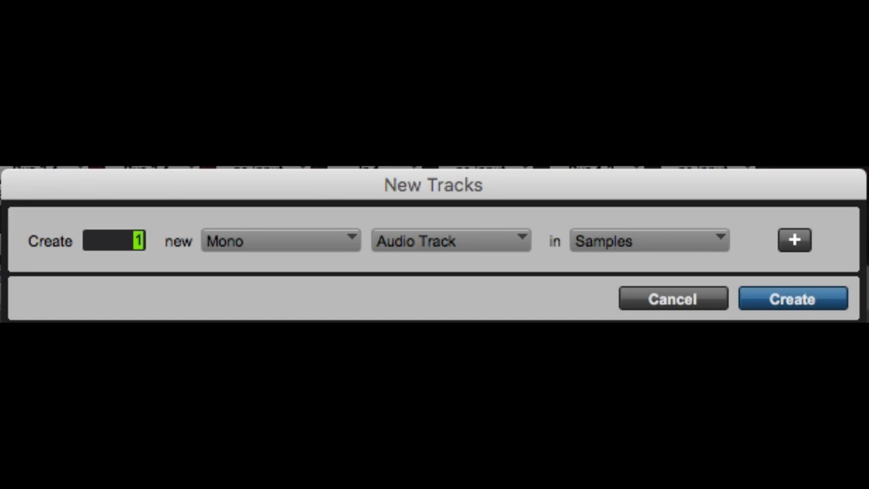
type("3")
left_click(344, 242)
left_click(344, 243)
Toggle the channel format between mono and stereo, leaving it on Stereo.
key("super+Right")
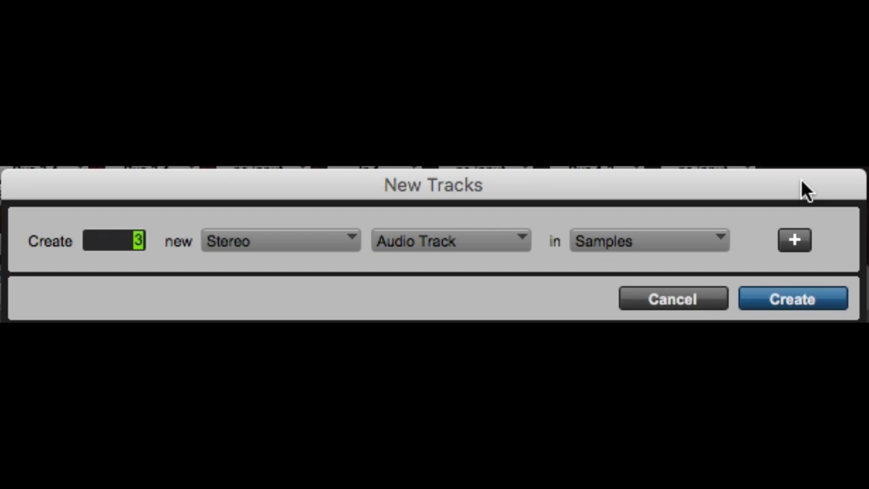
key("super+Left")
key("super+Right")
key("super+Left")
key("super+Right")
key("super+Left")
key("super+Right")
key("super+Left")
key("super+Right")
Step through the track types to Aux Input, and switch the timebase to Ticks and back to Samples.
key("super+Down")
key("super+Down")
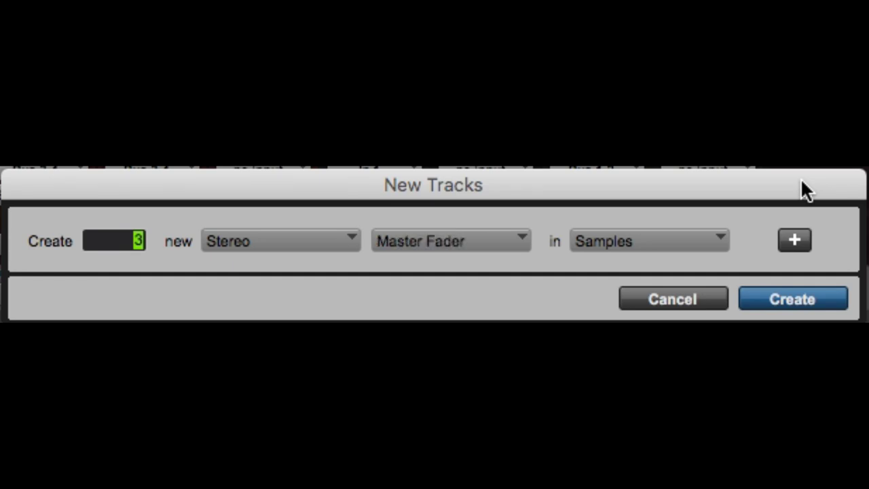
key("super+Down")
key("super+Down")
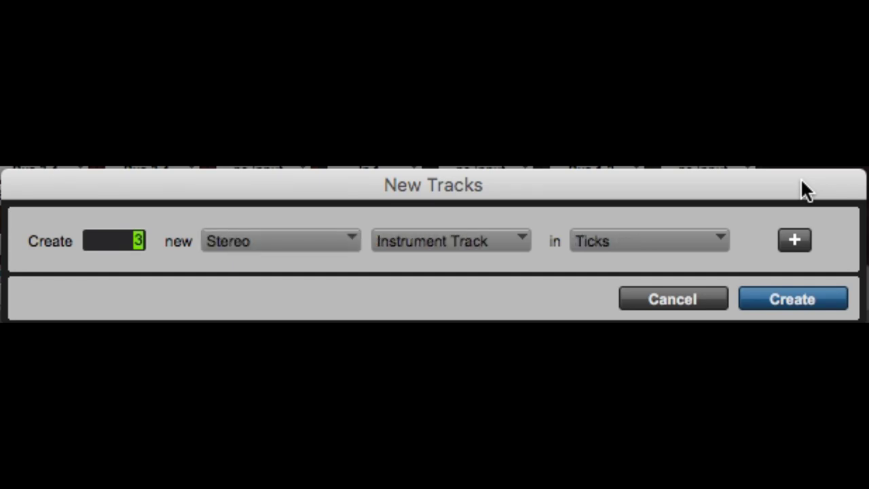
key("super+Down")
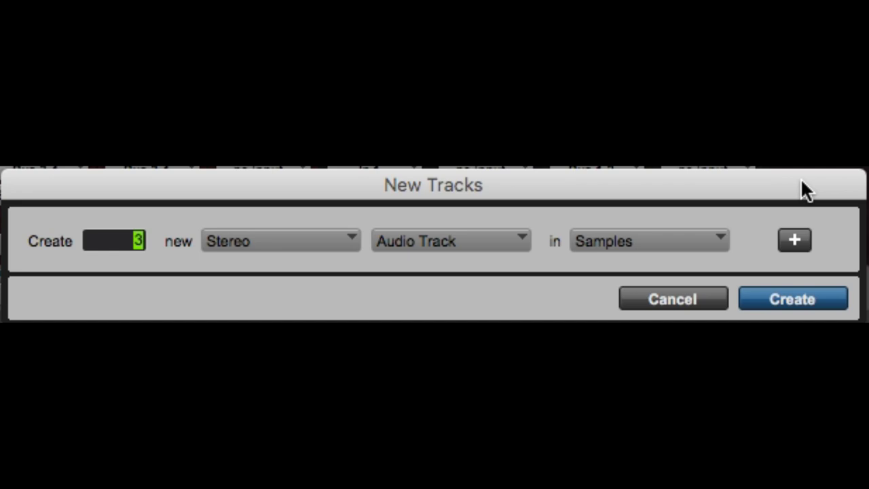
key("super+Down")
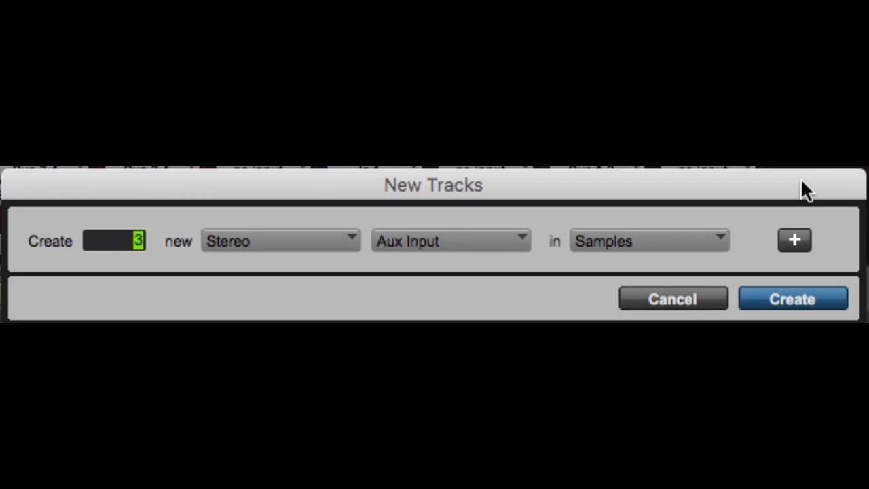
key("super+alt+Down")
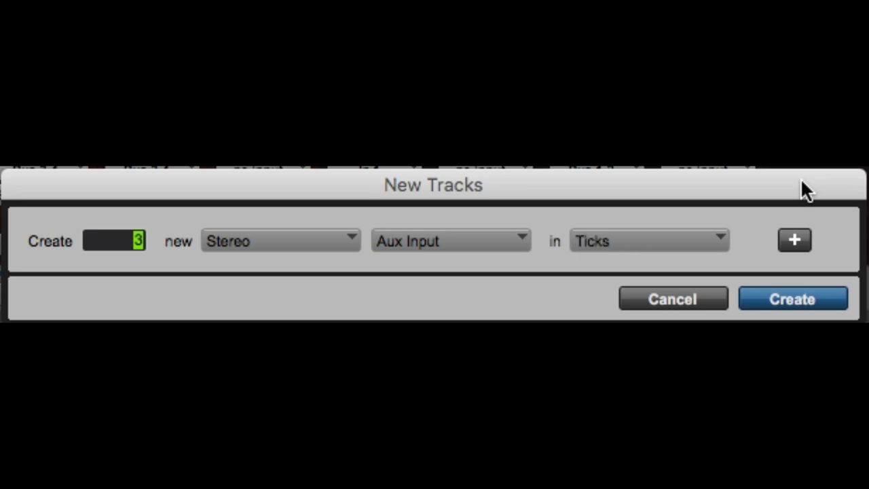
key("super+alt+Up")
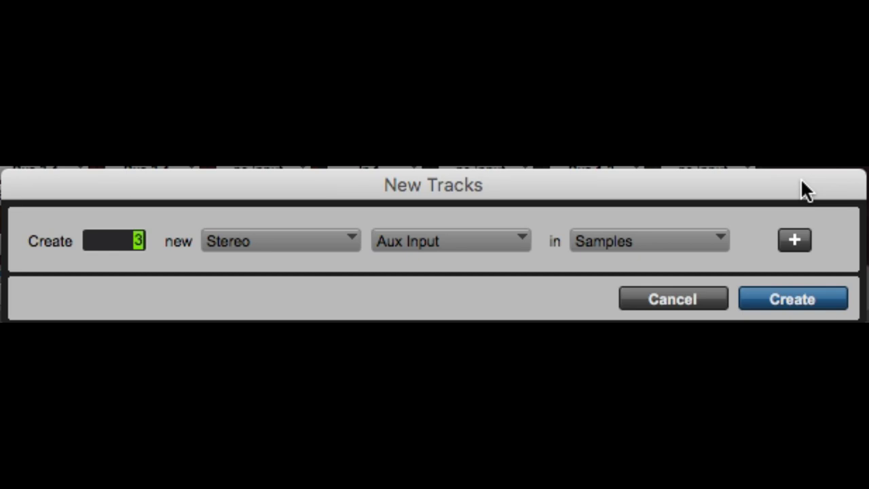
Add a second row of 2 mono Instrument Tracks.
key("super+shift+plus")
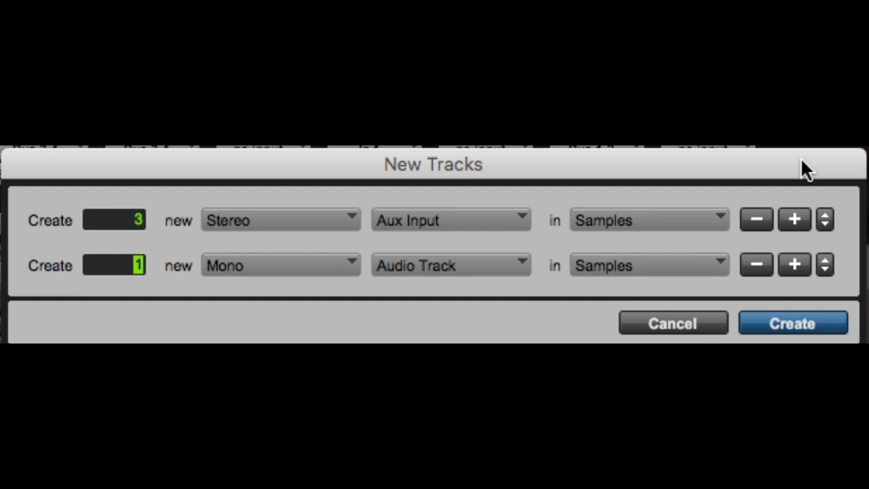
type("2")
key("super+Down")
key("super+Down")
key("super+Down")
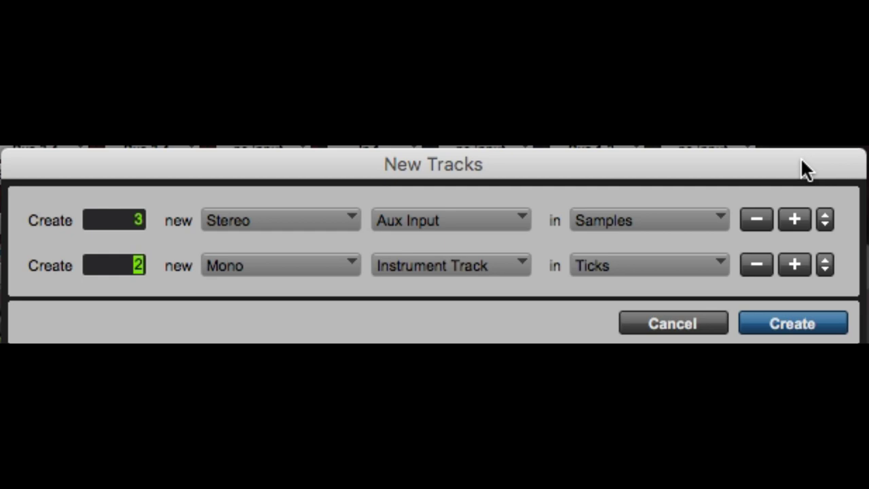
Add a third row of 1 mono Audio Track in Ticks and a fourth Master Fader row.
key("super+shift+Down")
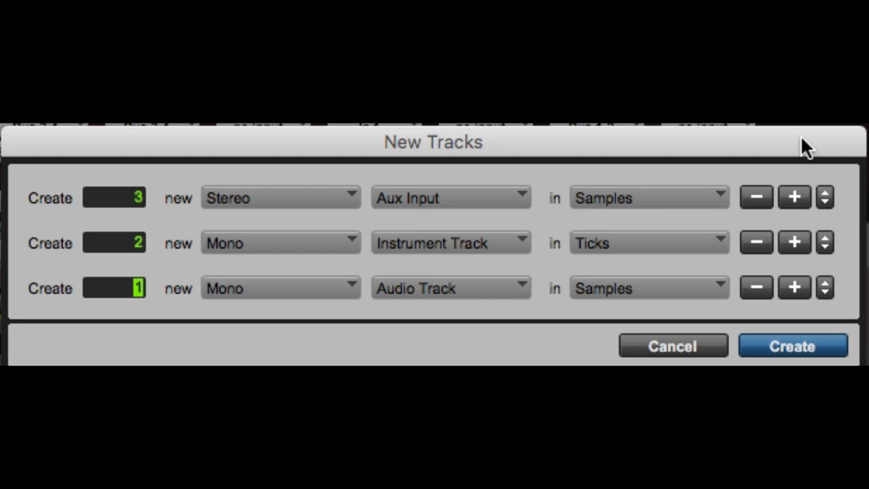
key("super+Down")
key("super+Down")
key("super+Down")
key("super+Down")
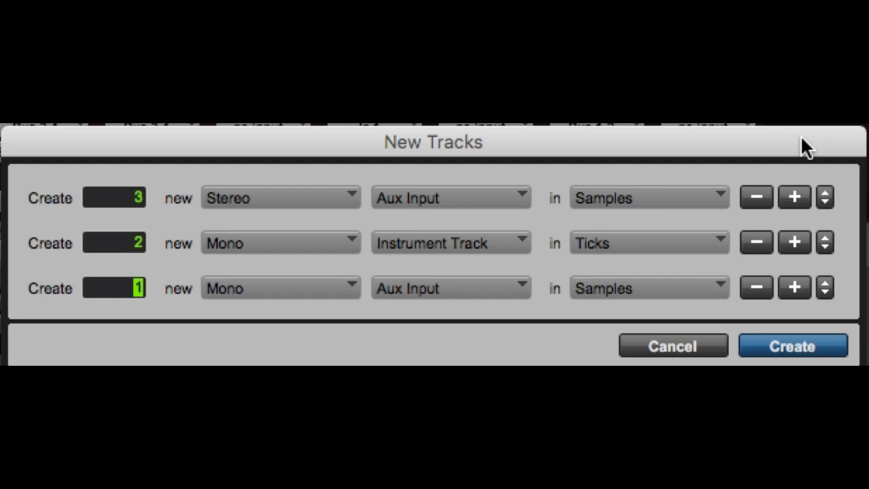
key("super+Down")
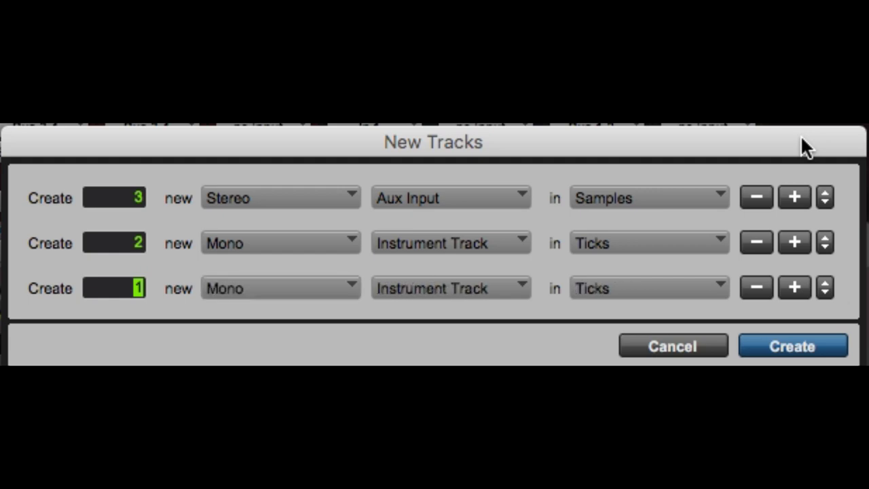
key("super+Down")
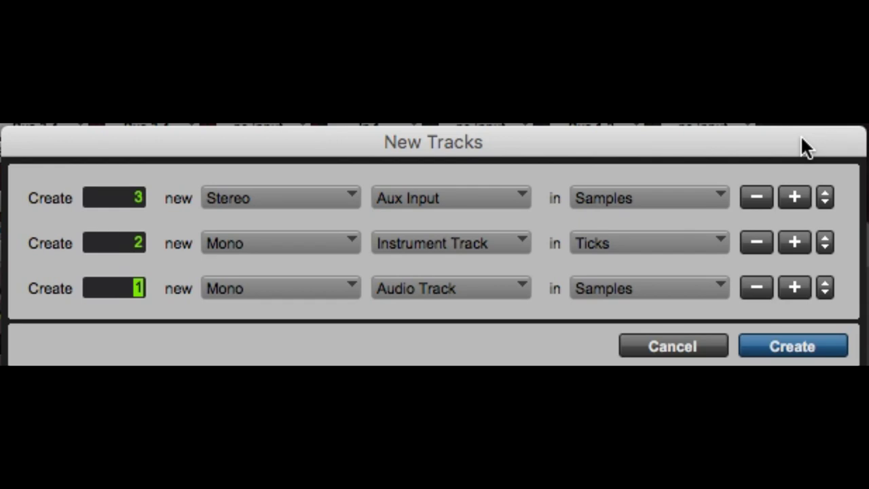
key("super+shift+Down")
key("super+shift+Up")
key("super+alt+Down")
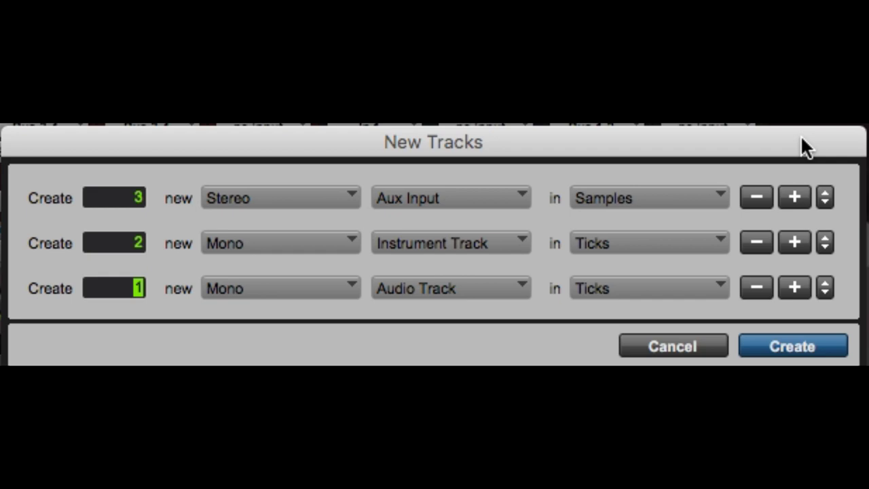
key("super+shift+Down")
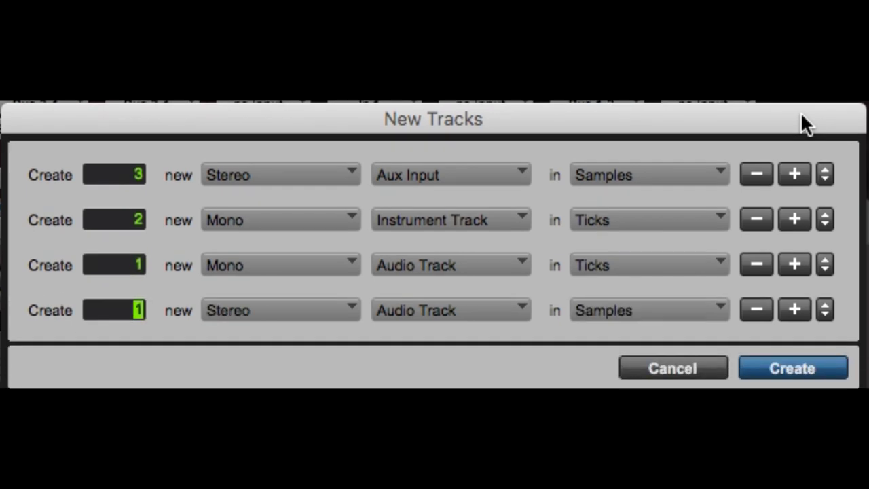
key("super+Down")
key("super+Down")
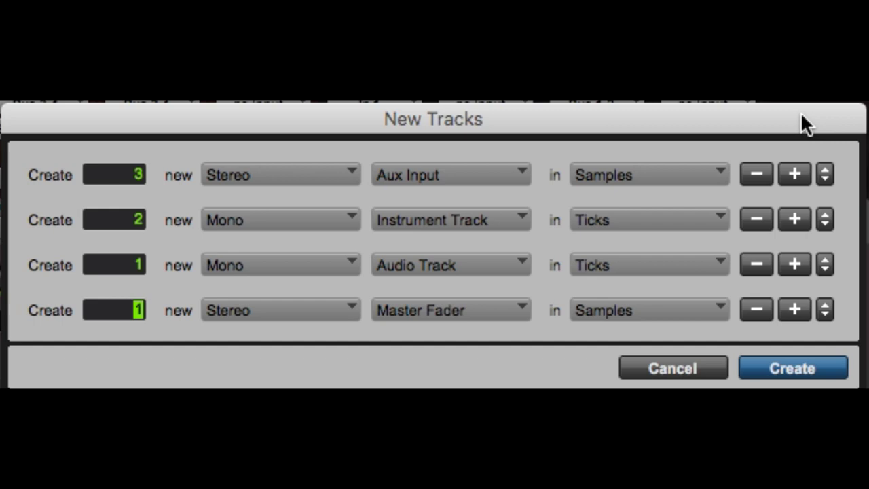
Raise the mono Audio Track row to 2 tracks and restore a stereo Master Fader as the fourth row.
key("super+shift+minus")
type("2")
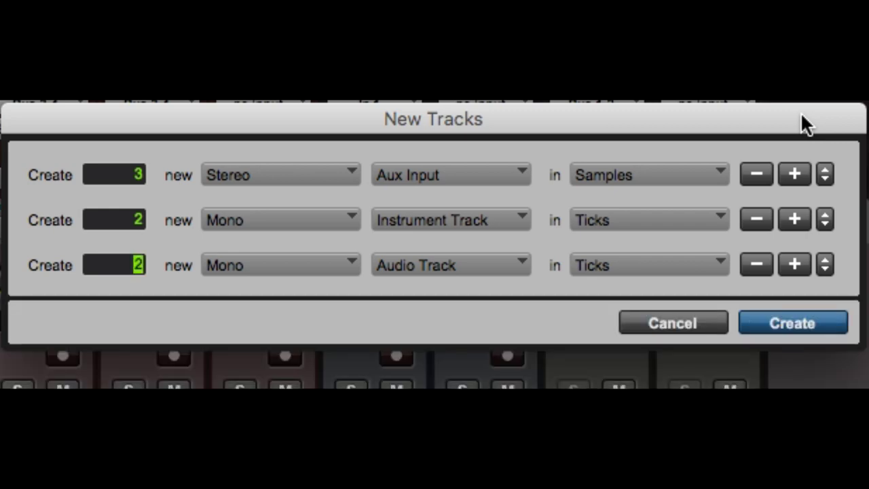
key("super+shift+plus")
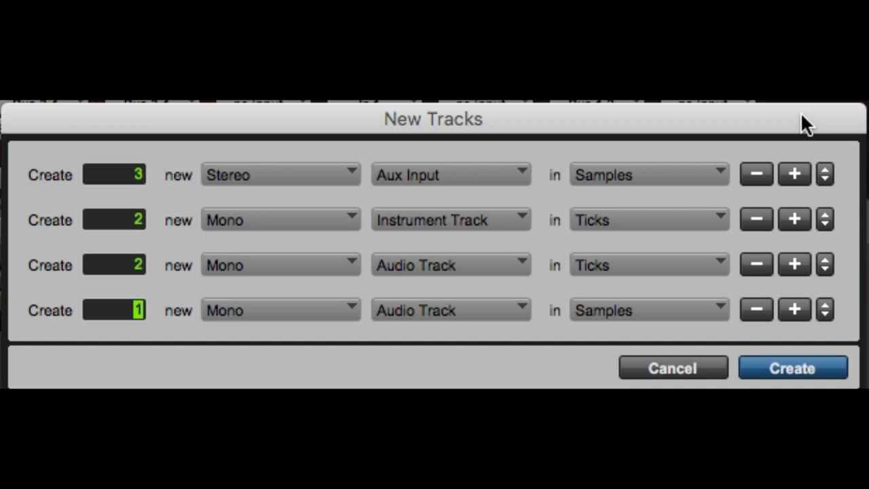
key("super+Right")
key("super+Down")
key("super+Down")
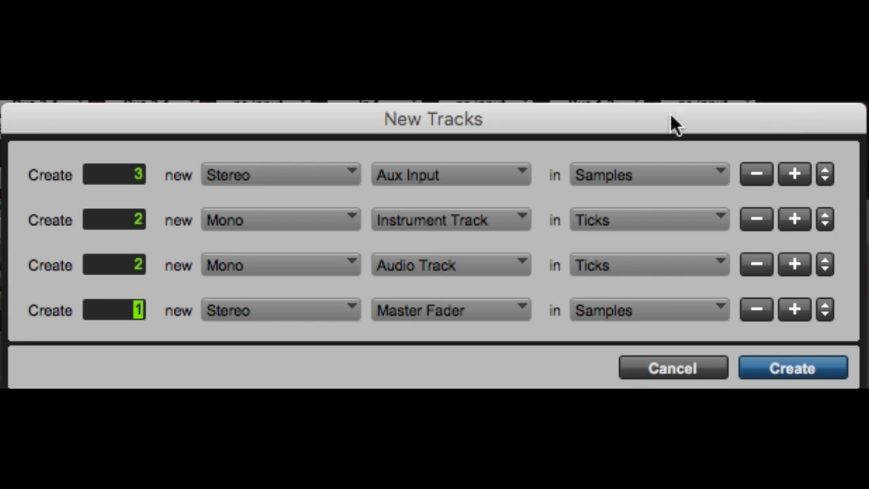
left_click(351, 215)
left_click(349, 195)
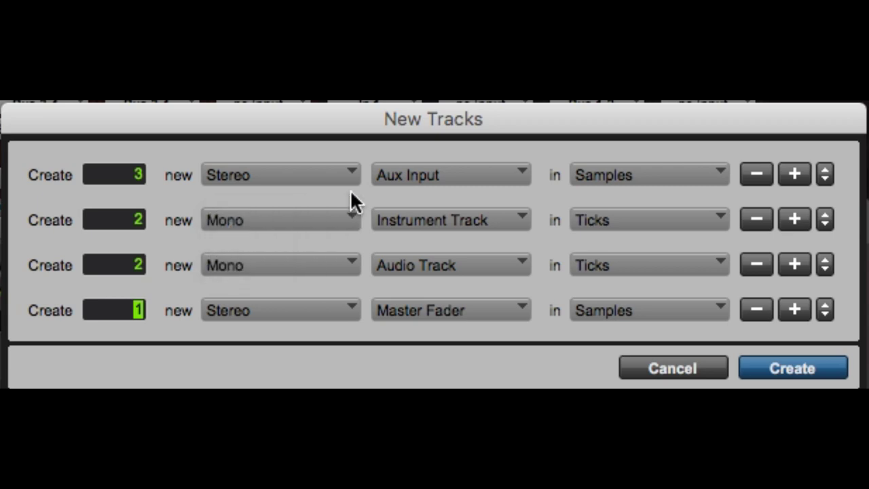